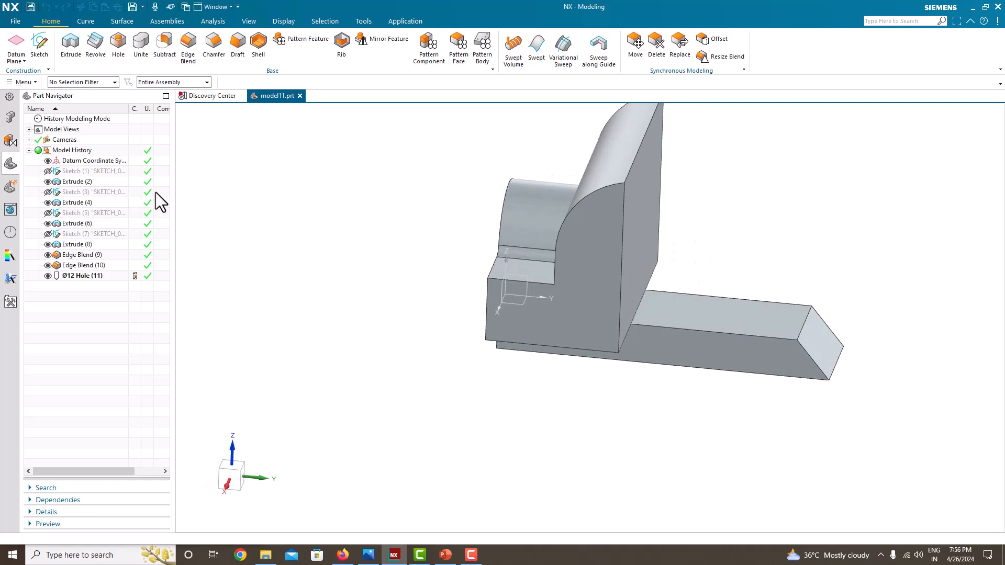
Step: Examine the existing bracket model from the hole side and its dimensioned isometric drawing in PowerPoint, returning to NX
middle_drag(386, 321, 442, 326)
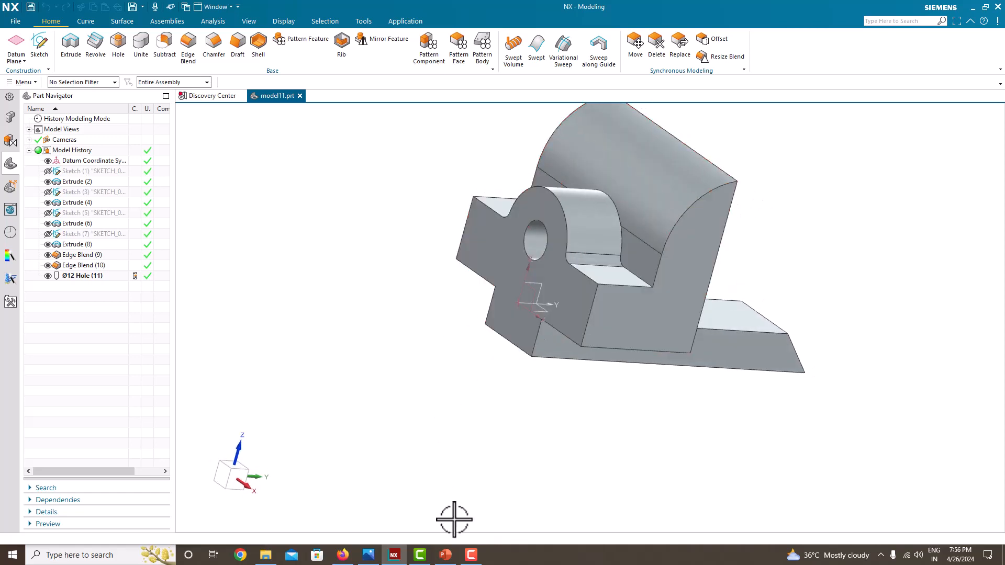
click(446, 555)
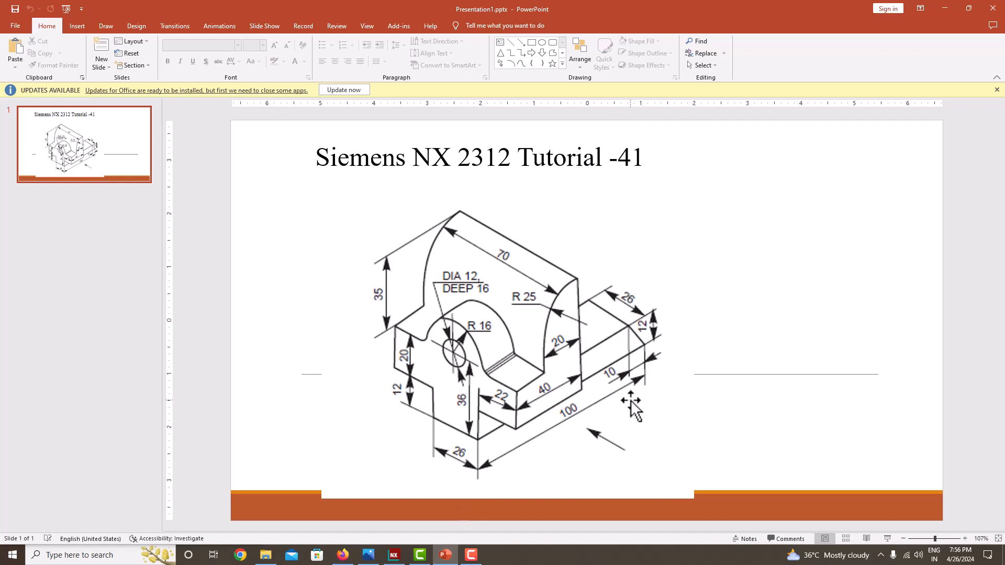
click(395, 555)
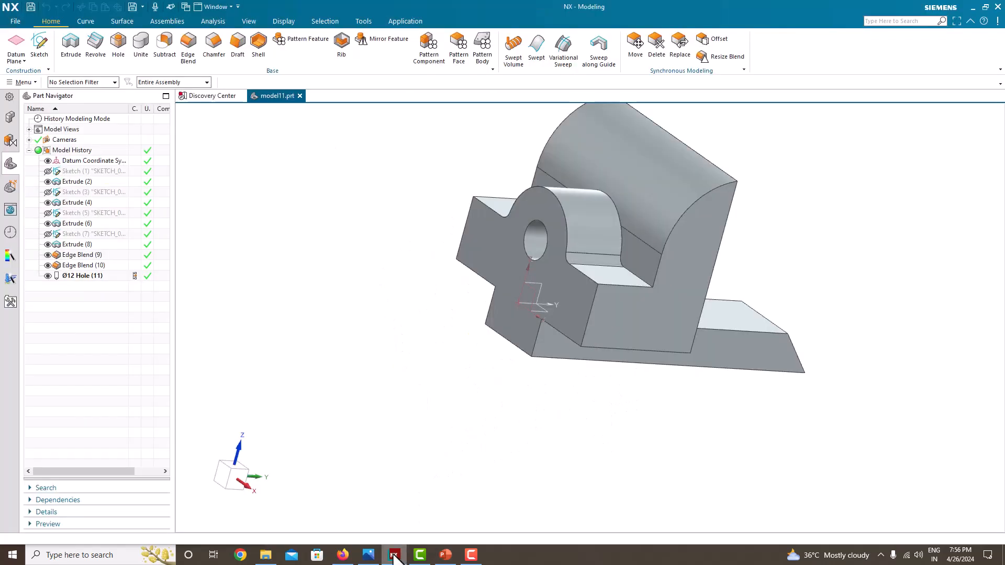
Step: Create a new part from the Model template in millimeters, with the file name model1.prt in the tutorial_41 folder
click(16, 21)
key(Escape)
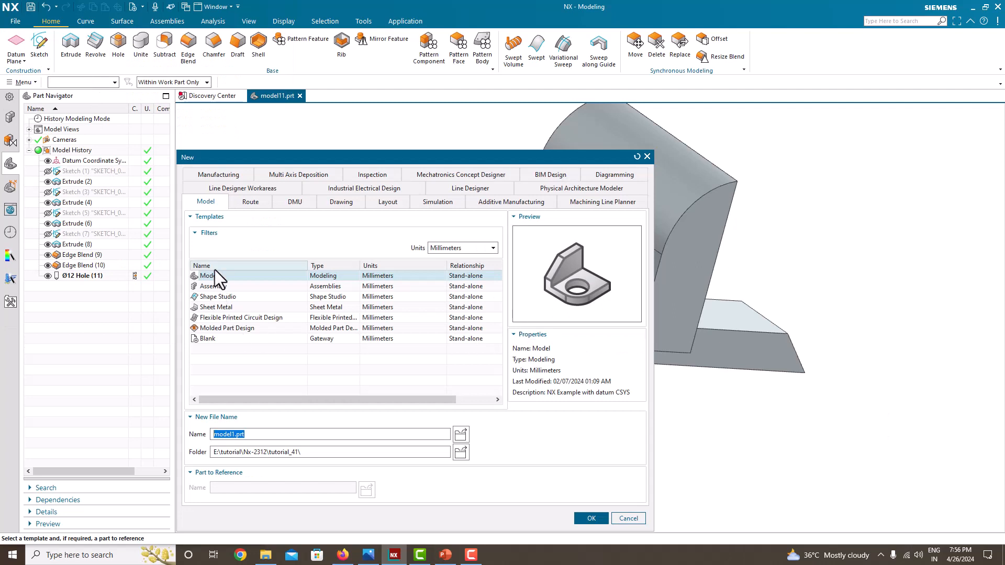
click(213, 278)
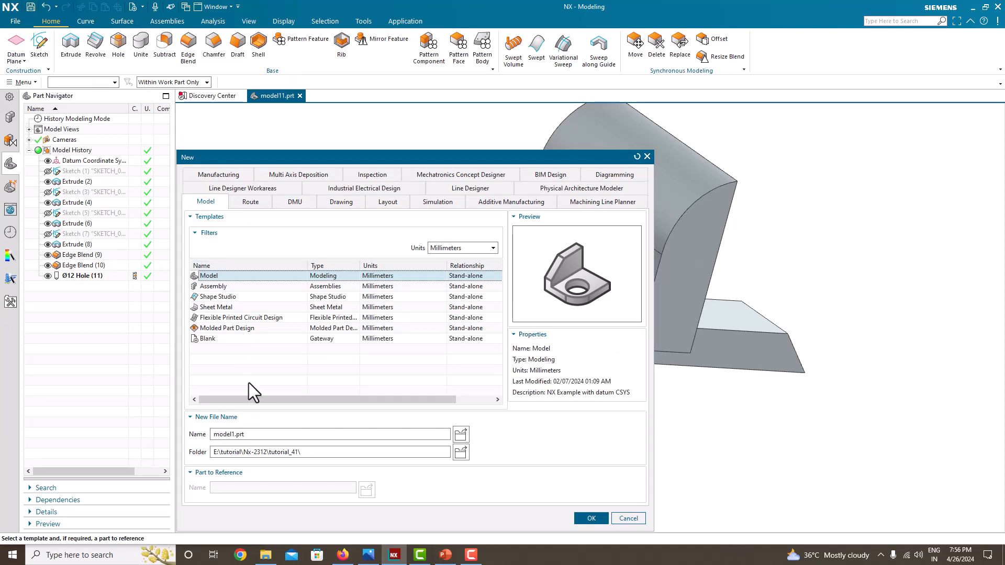
click(268, 434)
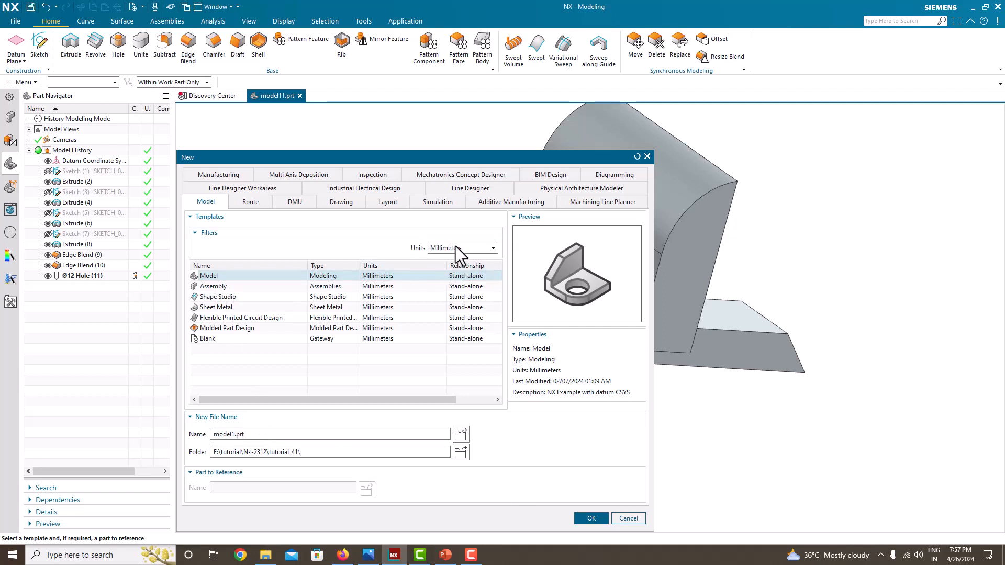
click(591, 518)
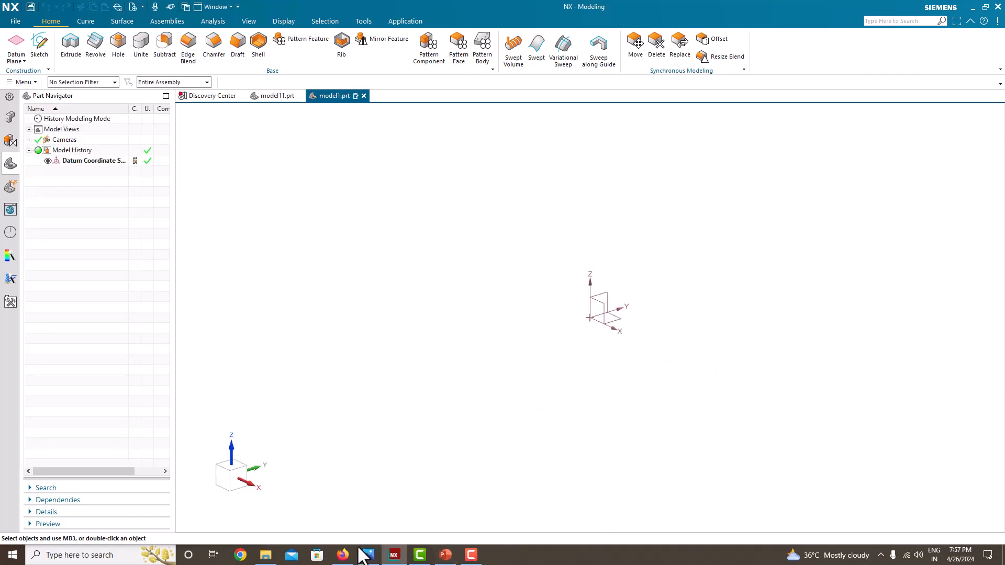
Step: Show the reference drawing Untitled.png side by side with the NX window
click(367, 555)
click(383, 427)
key(super+Right)
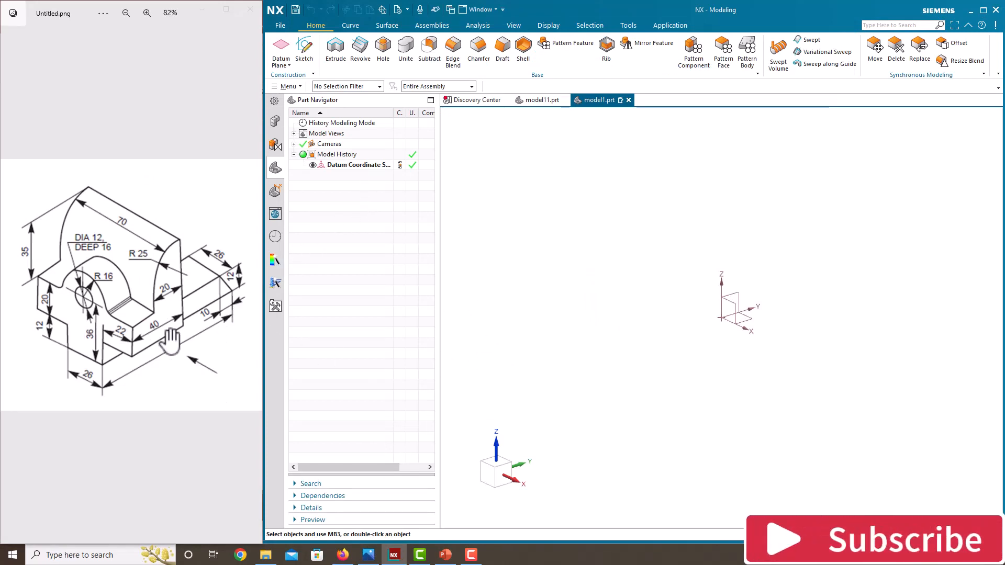
Step: Start a new sketch on the Right principal plane
click(310, 58)
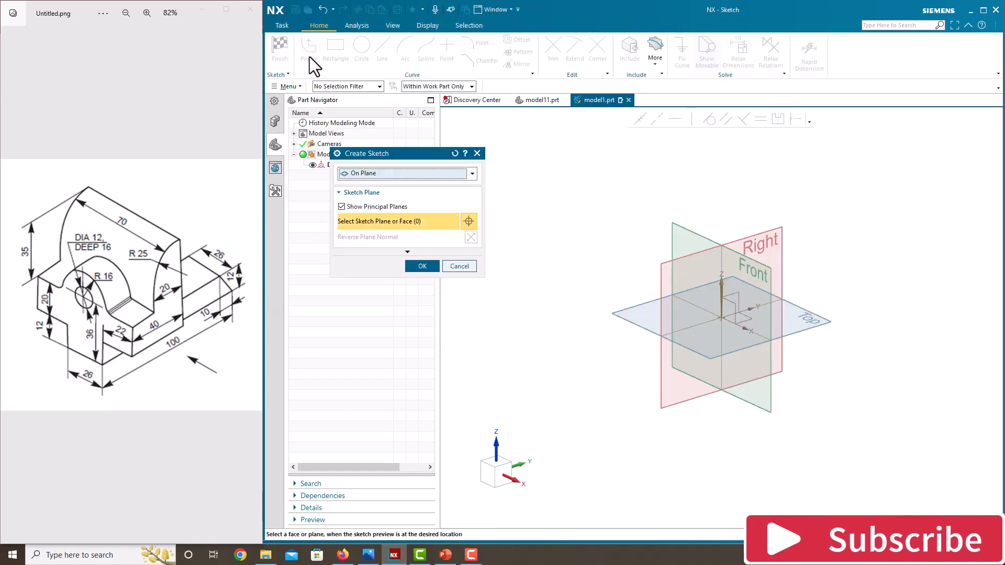
click(768, 232)
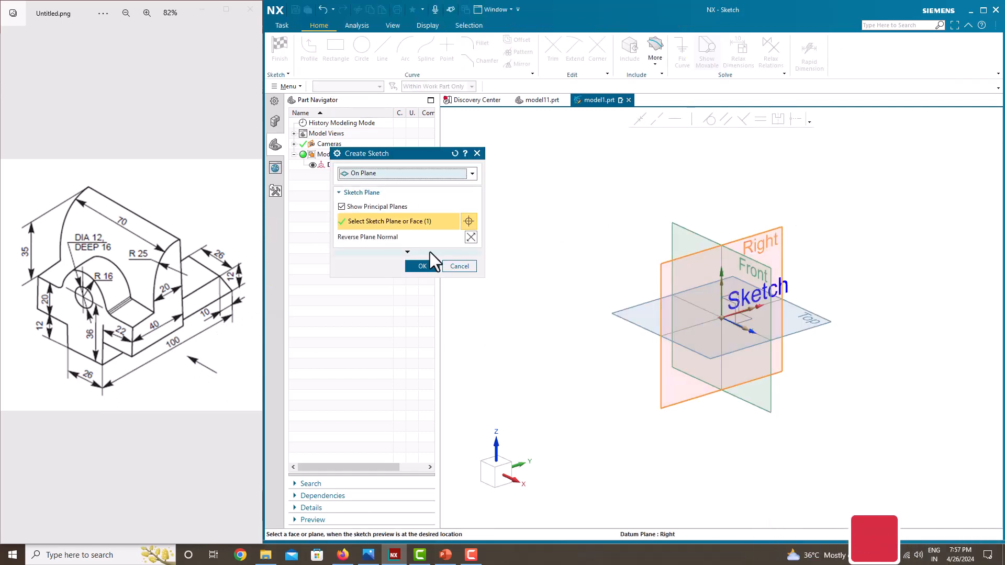
click(424, 267)
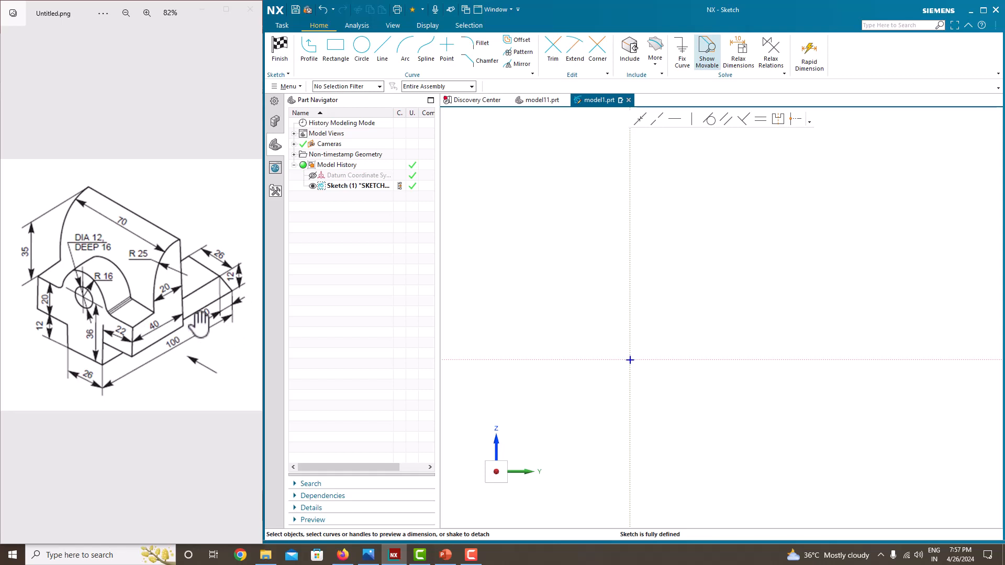
Step: Sketch a horizontal line about 202.5 mm long from the origin along the positive horizontal axis with the Profile tool
click(313, 55)
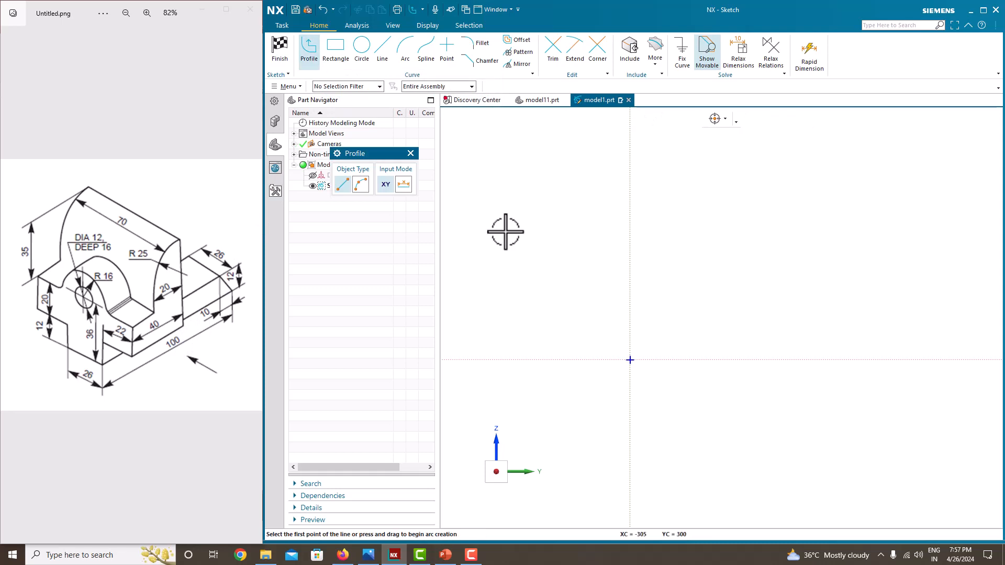
click(631, 360)
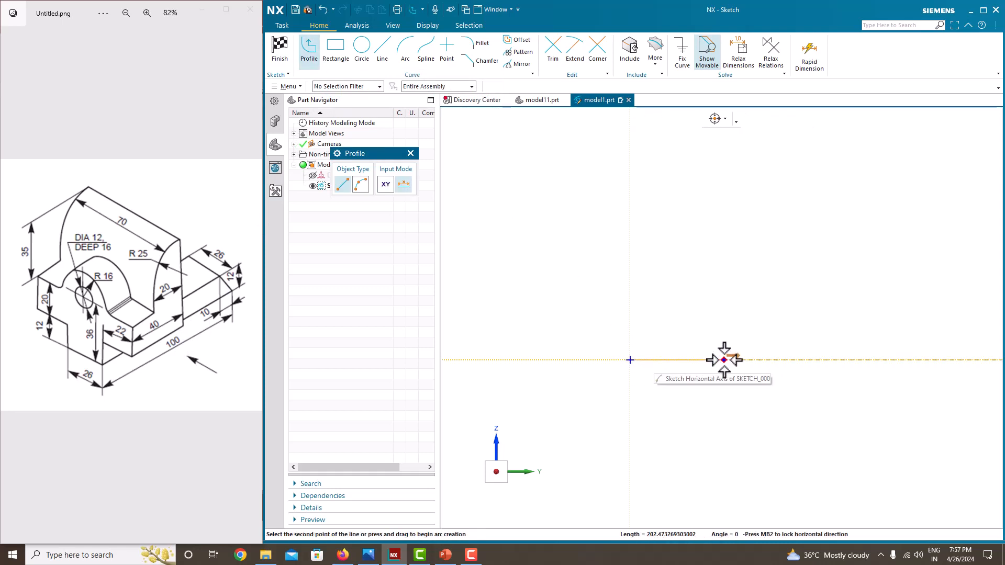
click(724, 360)
key(Escape)
key(Escape)
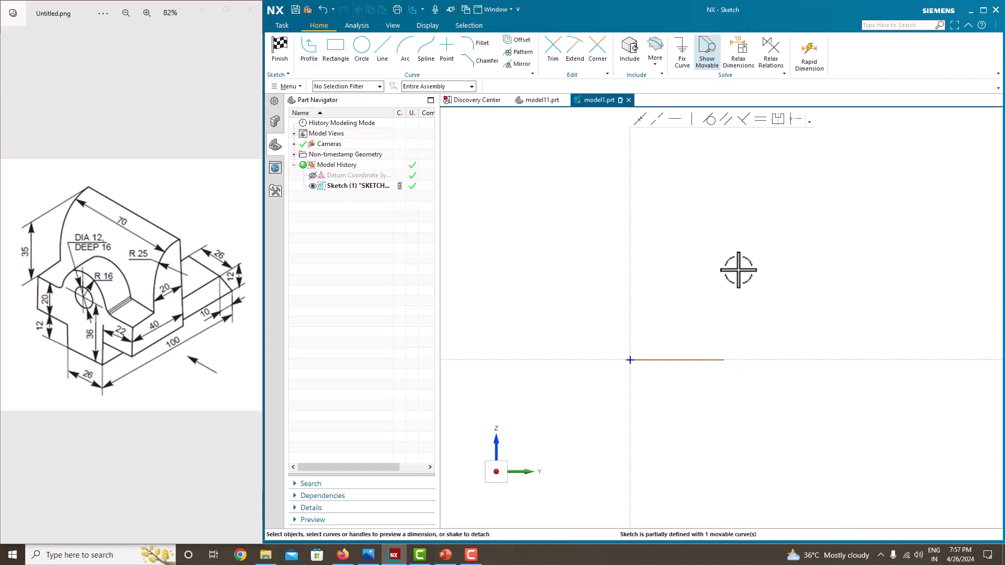
Step: Dimension the horizontal base line to 40 mm and scale the entire sketch to match
click(684, 360)
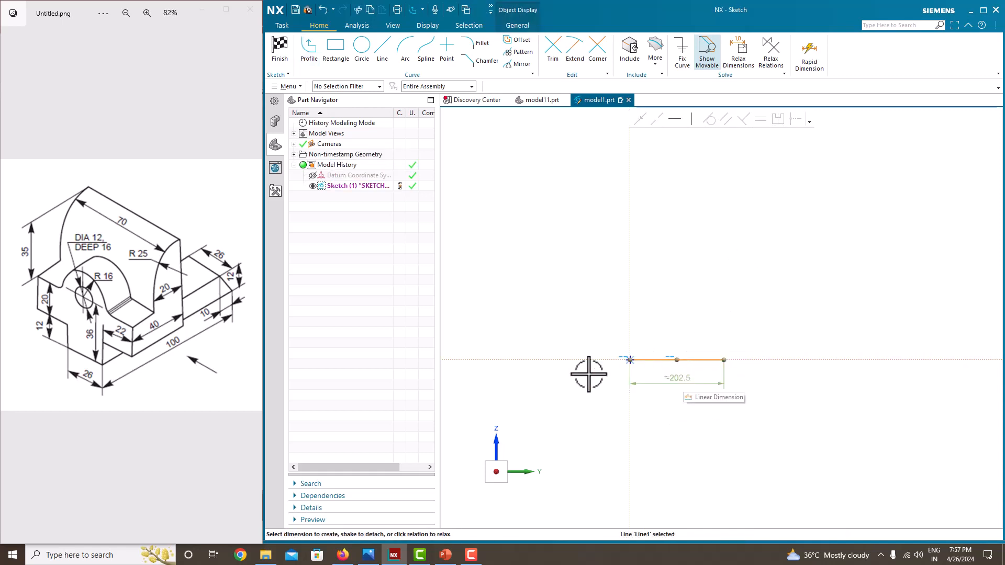
double_click(684, 381)
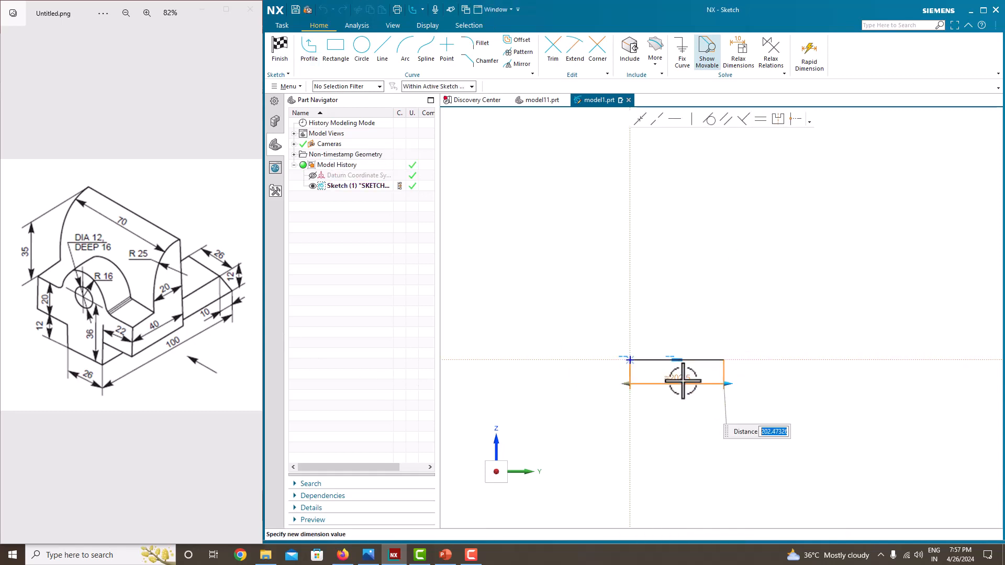
text(40)
key(Return)
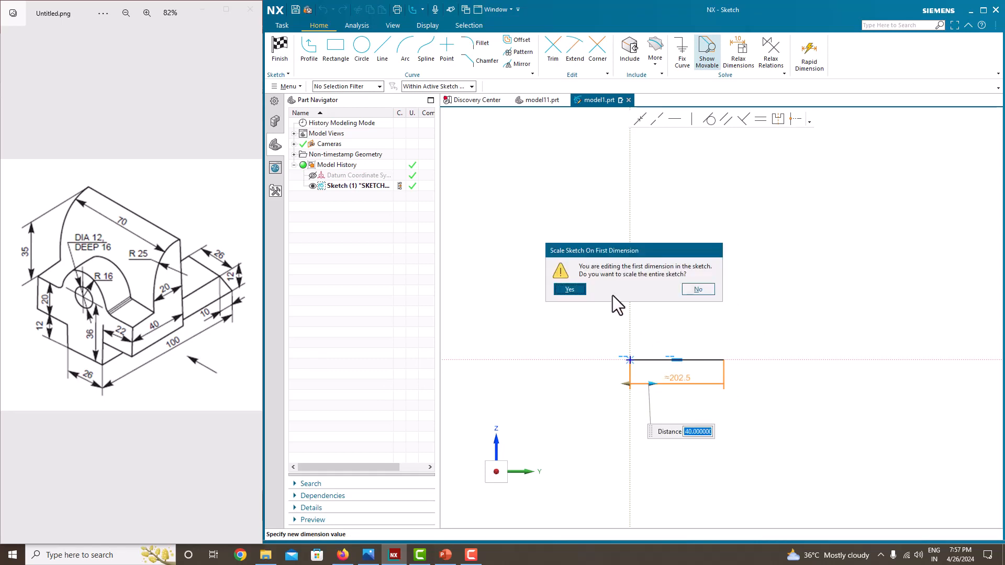
click(575, 289)
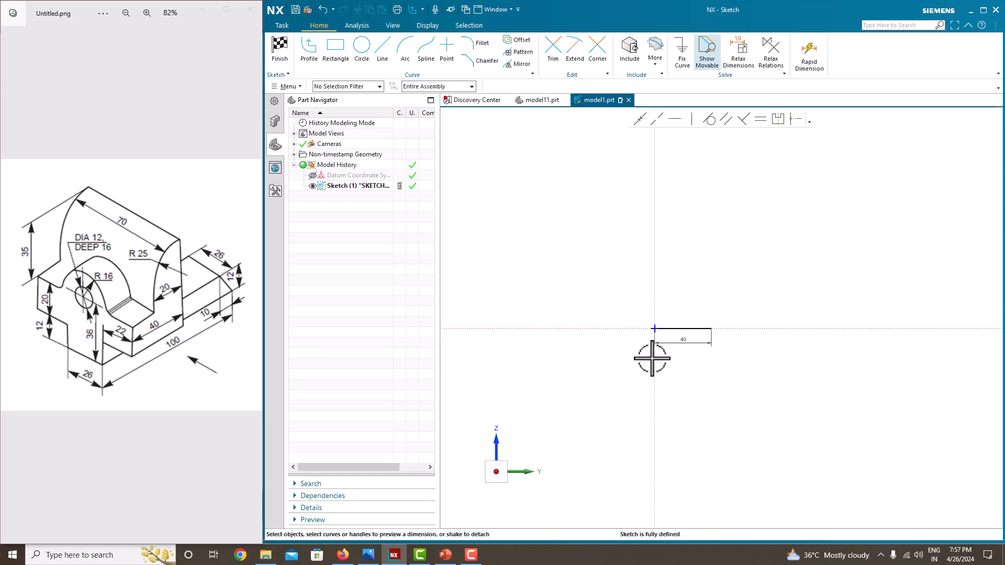
Step: Close an L-shaped profile on the base line, with a far side about 44 mm high, a 20 mm top edge and a 12 mm high step at the origin
scroll(660, 319, up, 5)
scroll(674, 332, down, 4)
scroll(734, 311, up, 3)
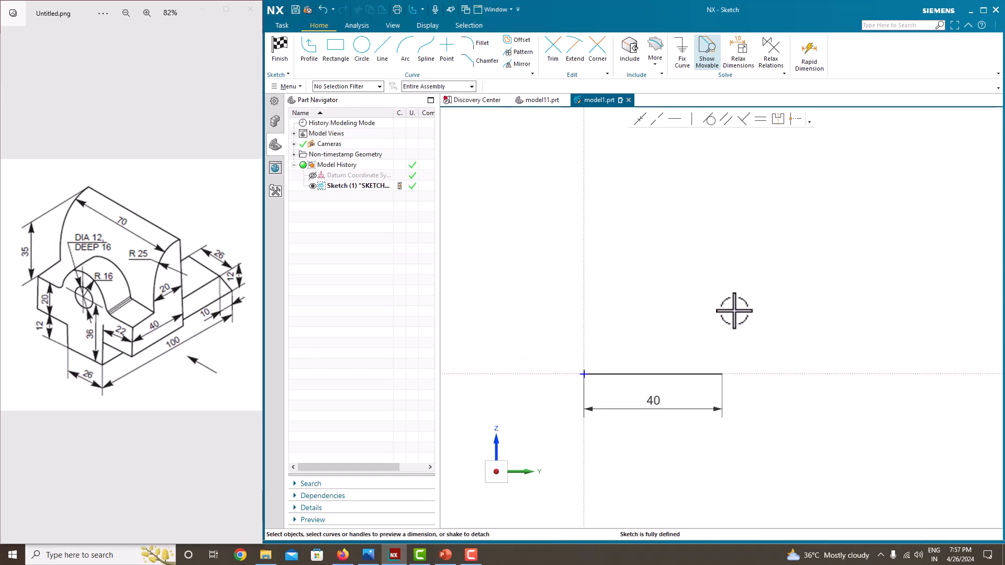
click(308, 59)
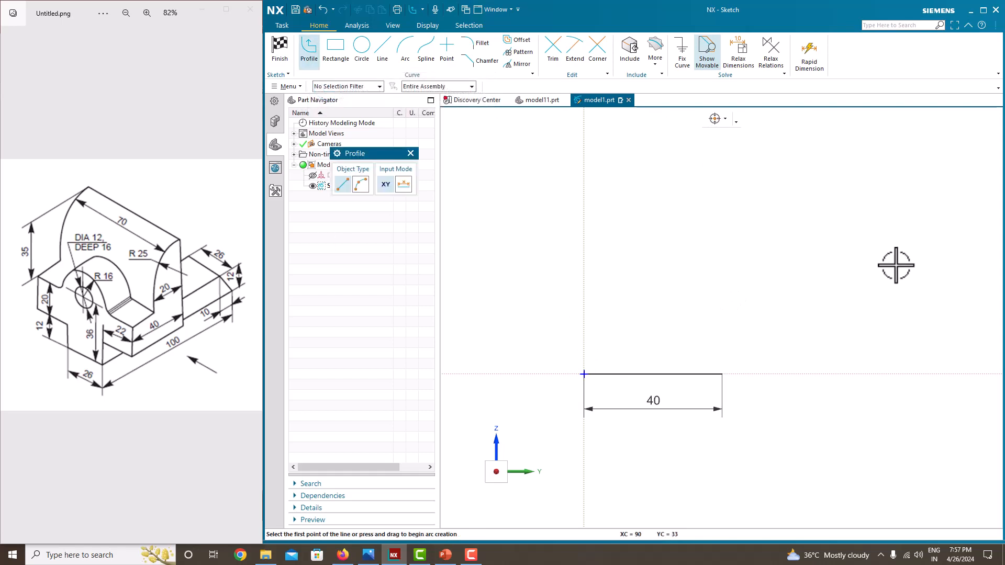
click(722, 374)
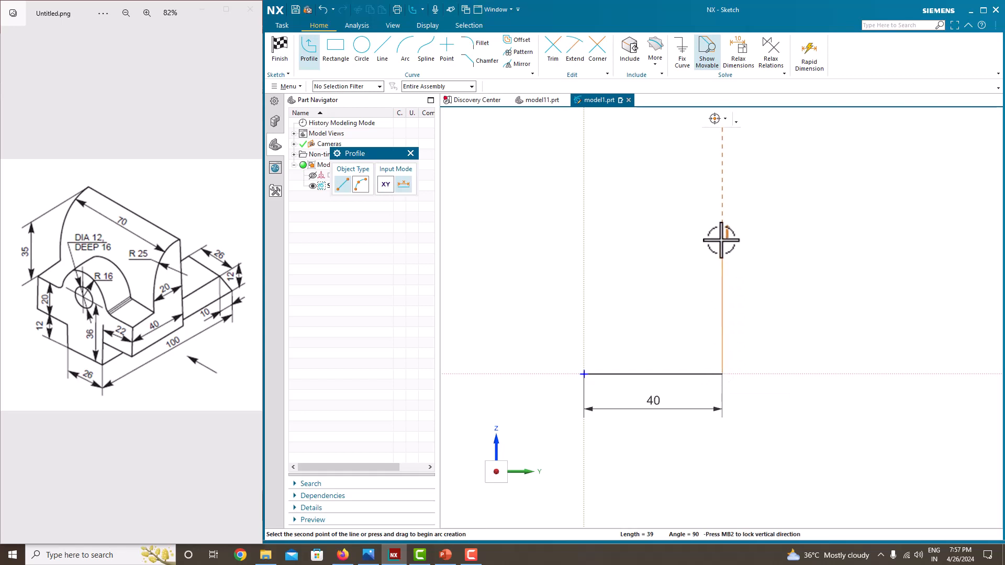
click(723, 222)
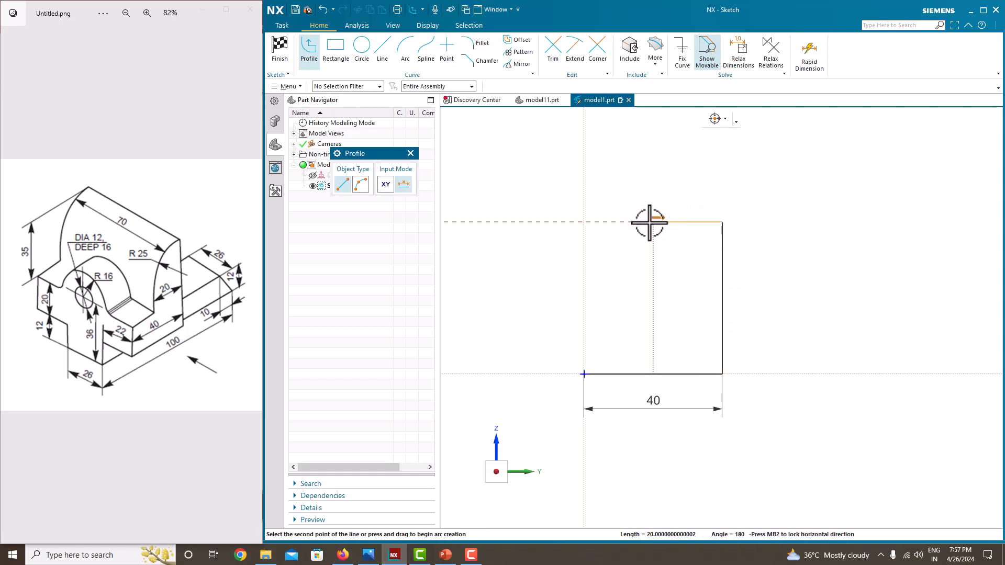
click(652, 223)
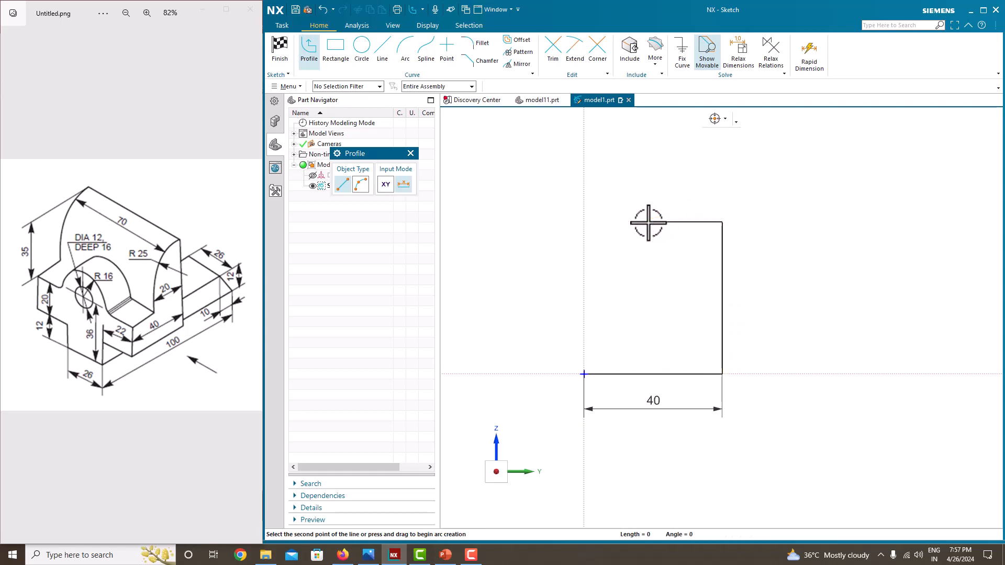
click(654, 331)
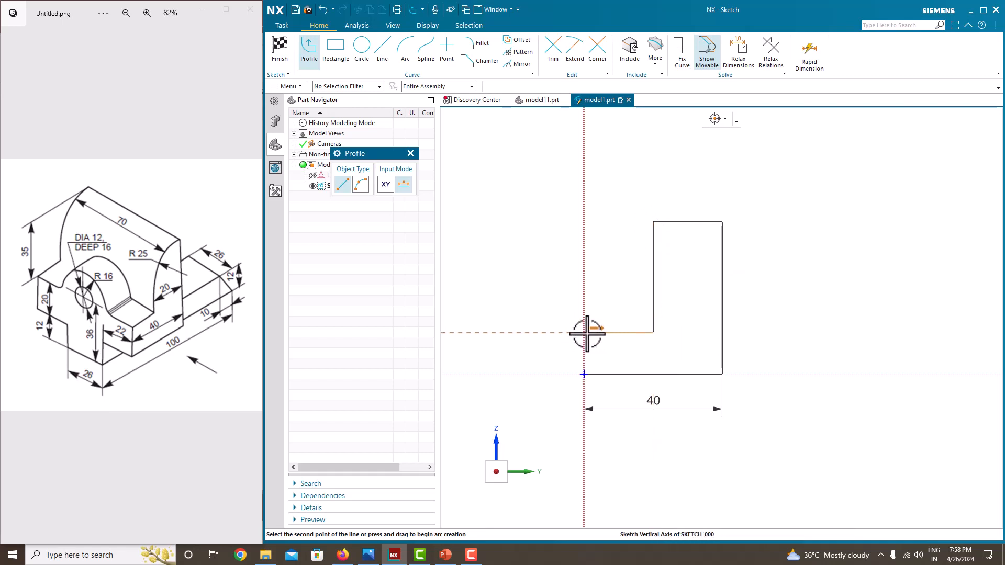
click(584, 333)
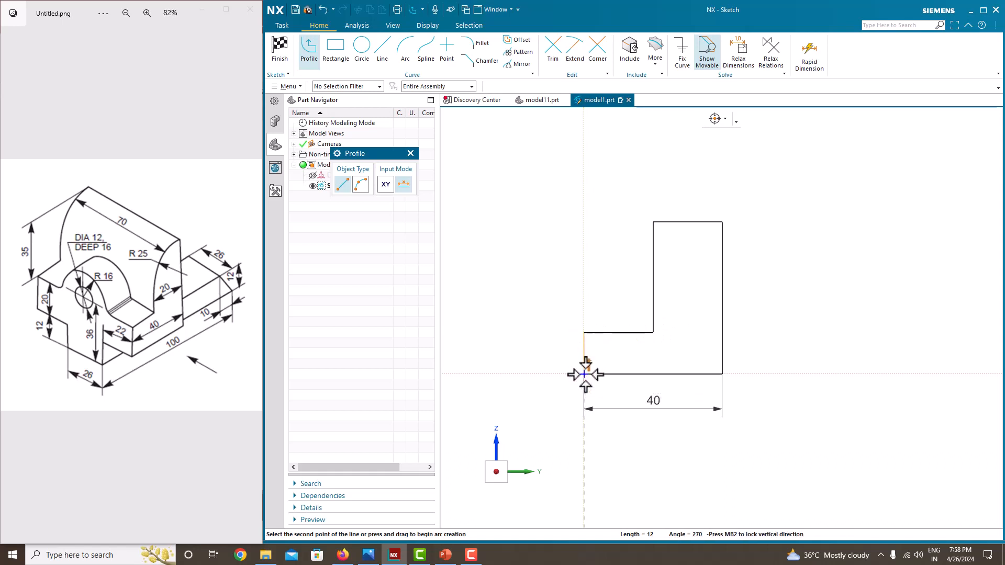
click(585, 374)
key(Escape)
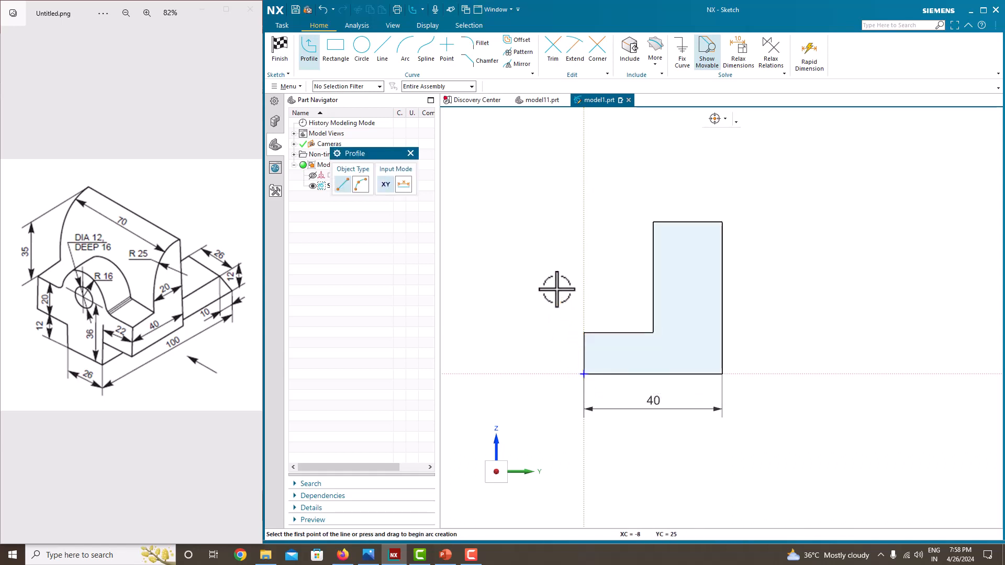
key(Escape)
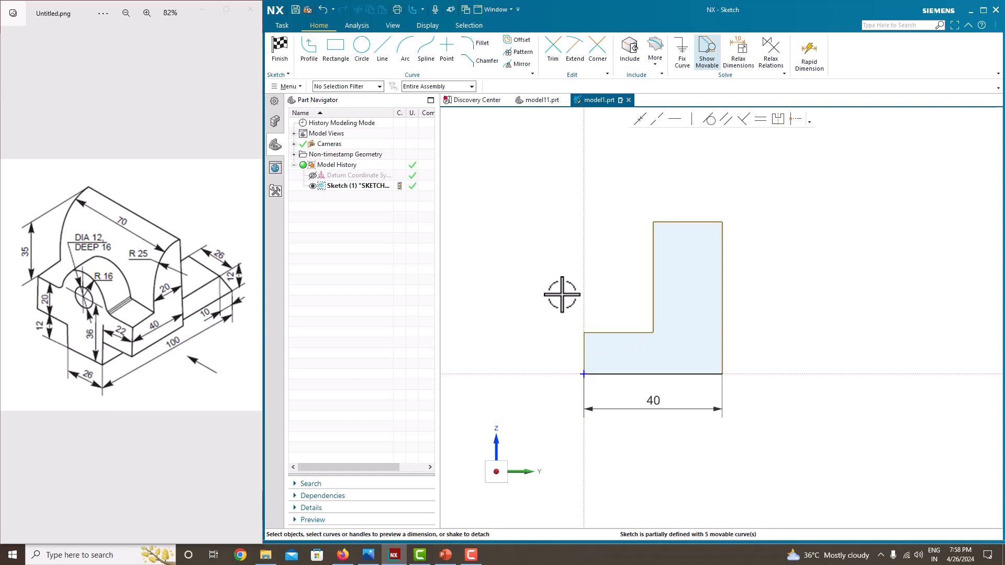
Step: Add a 20 mm dimension to the top edge of the L-profile's upright
click(696, 220)
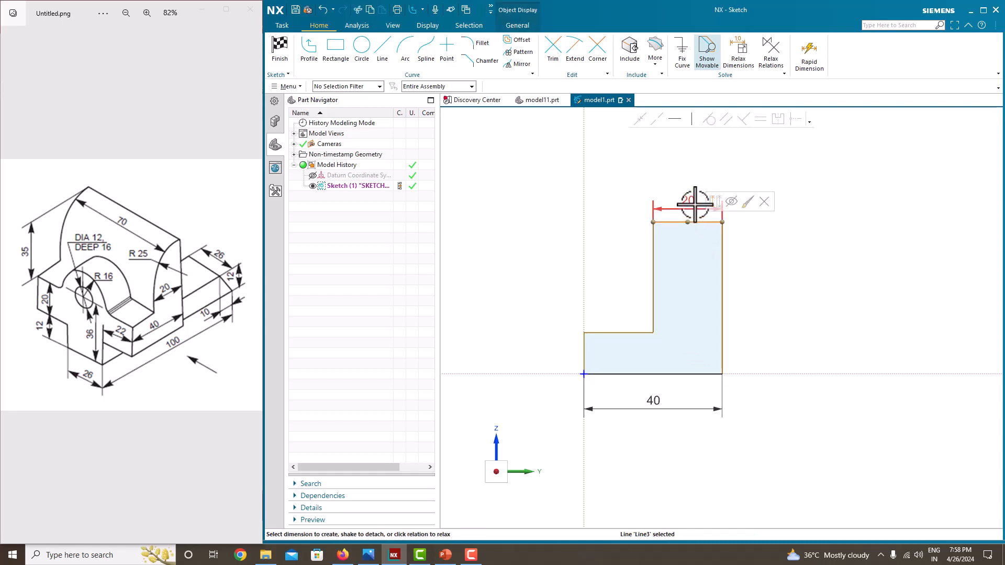
click(694, 204)
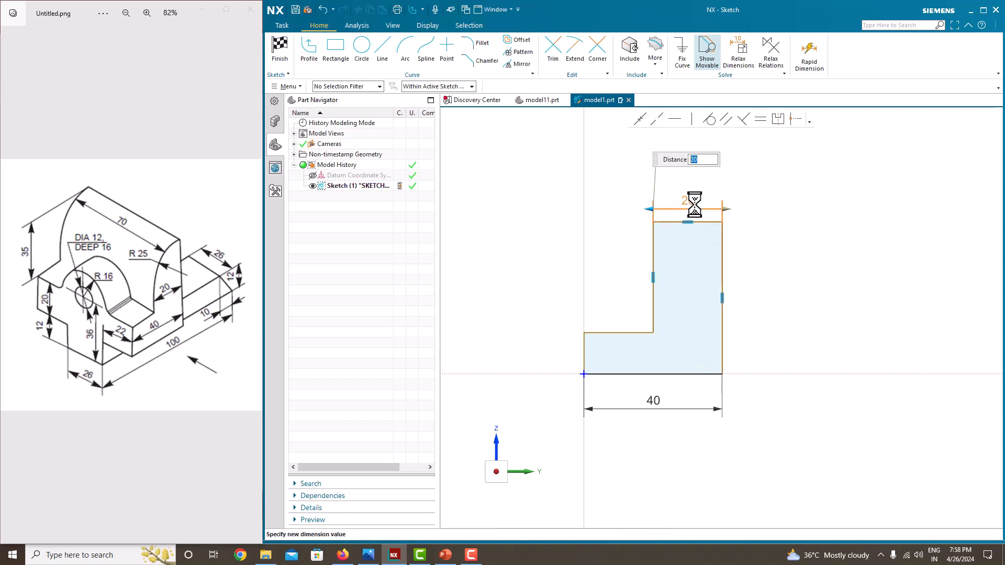
key(Return)
Step: Dimension the tall vertical edge of the L-profile as 20+35, giving 55 mm, without keeping the formula
click(723, 269)
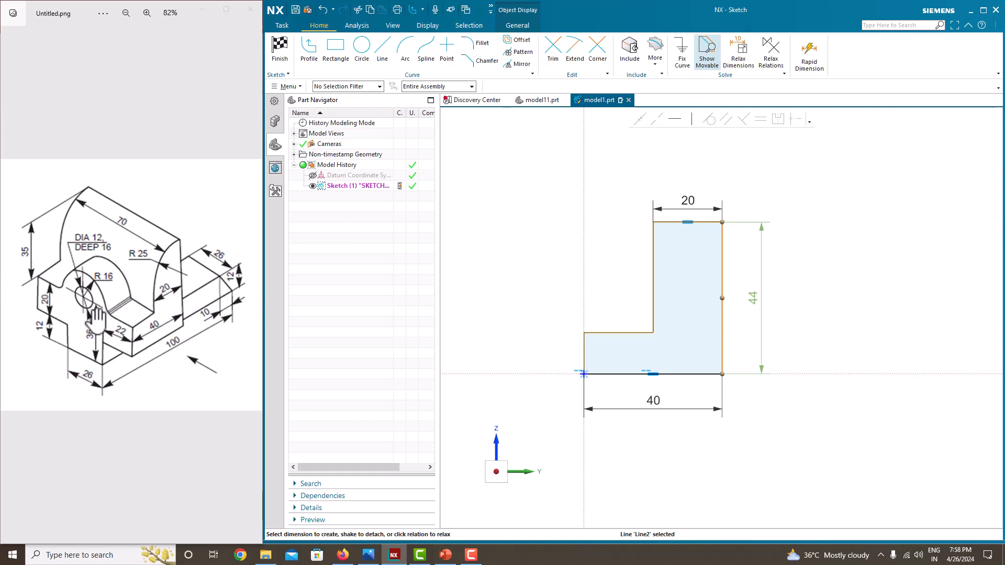
click(753, 296)
text(20+3)
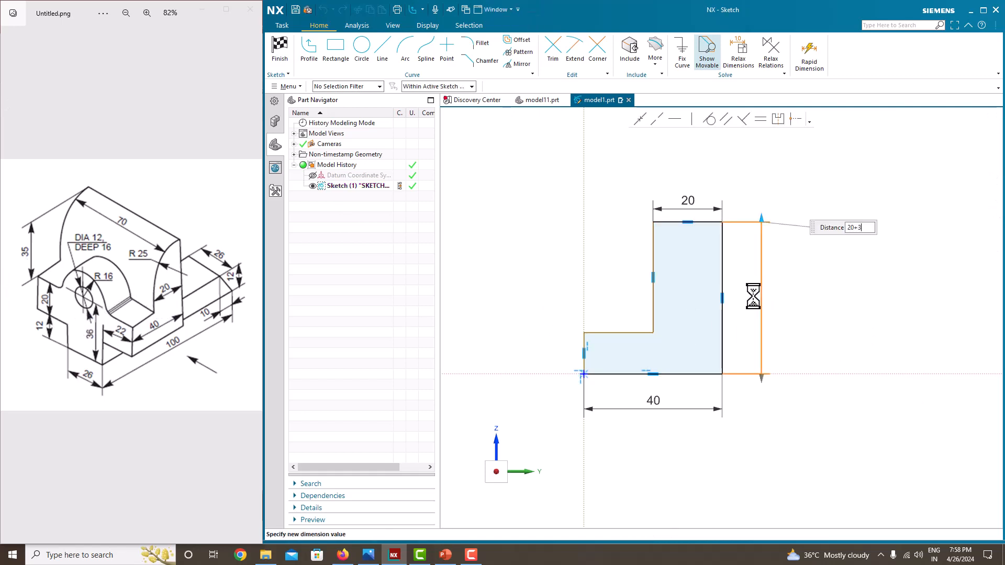
text(5)
key(Return)
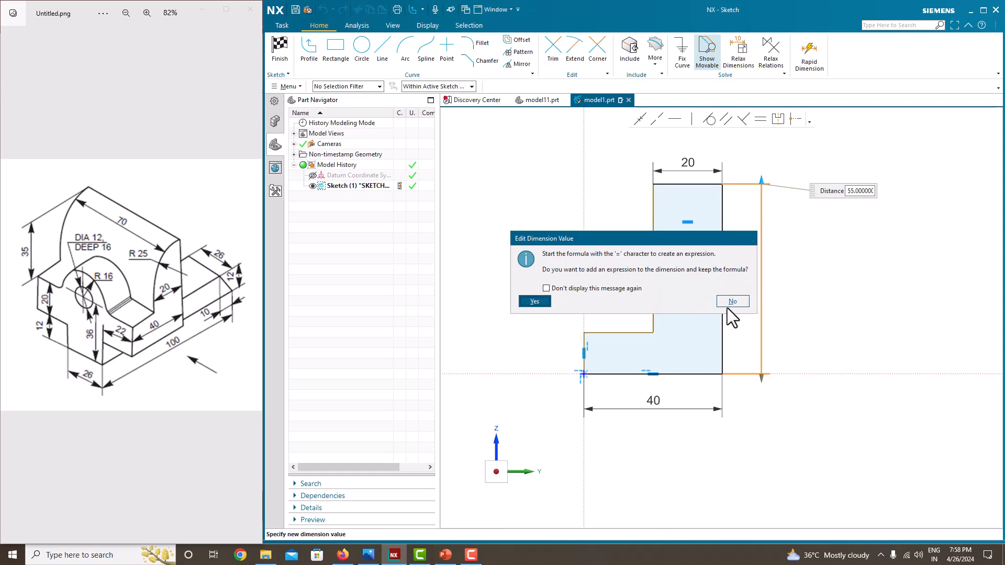
click(730, 302)
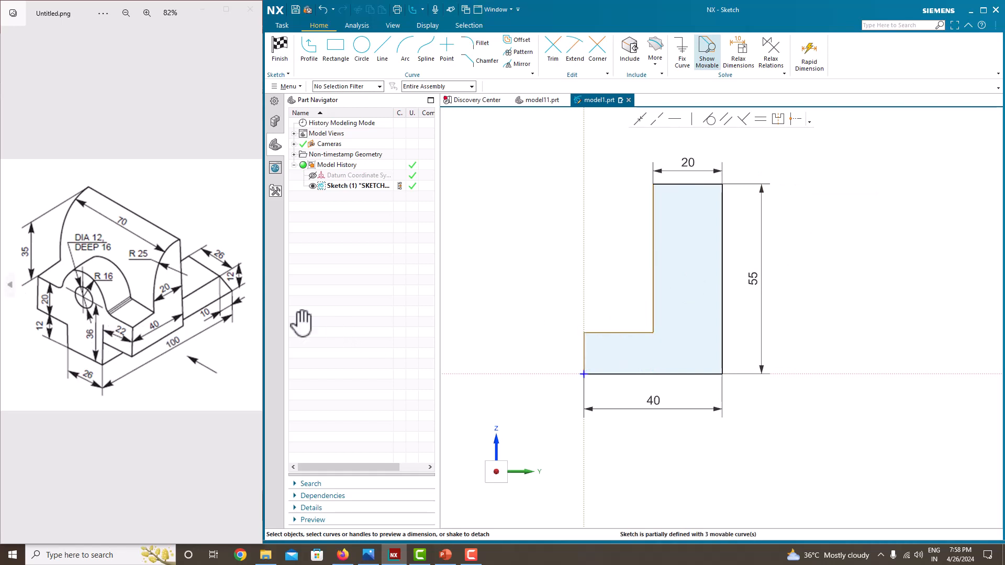
Step: Dimension the short vertical edge at the origin to 20 mm
click(585, 349)
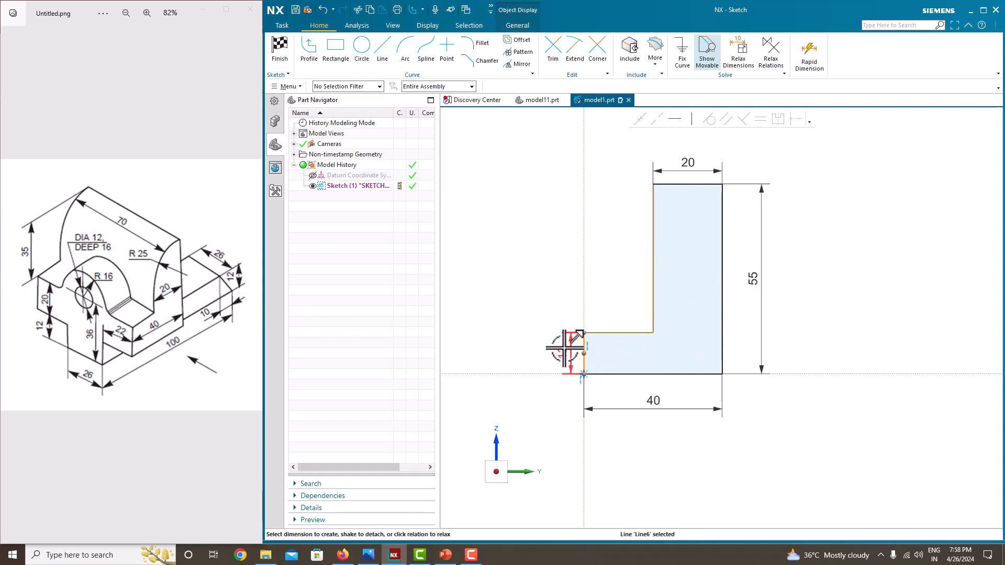
click(564, 348)
text(20)
key(Return)
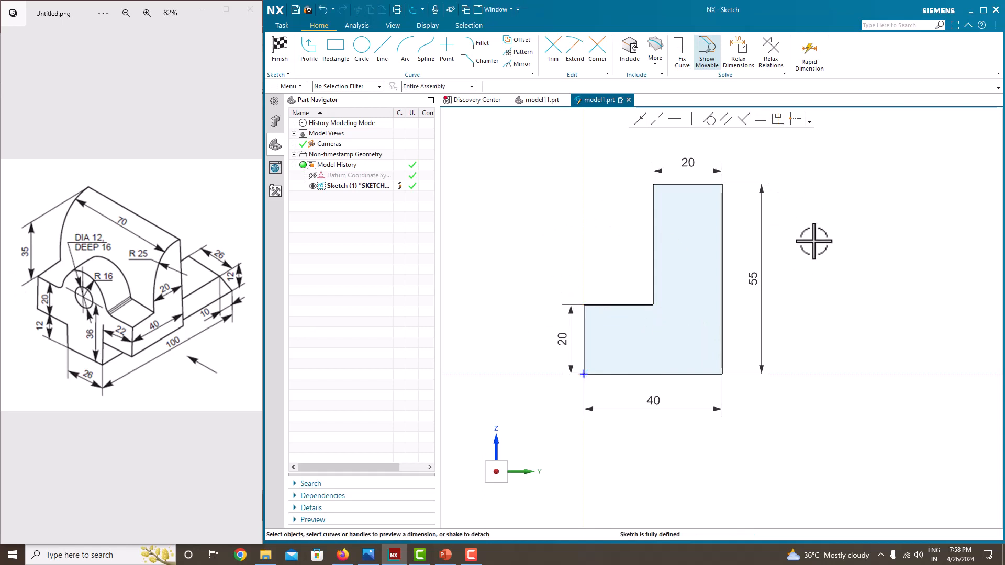
Step: Finish the L-profile sketch and extrude it as a solid with a symmetric width of 22+22+26 mm
right_click(814, 241)
click(825, 247)
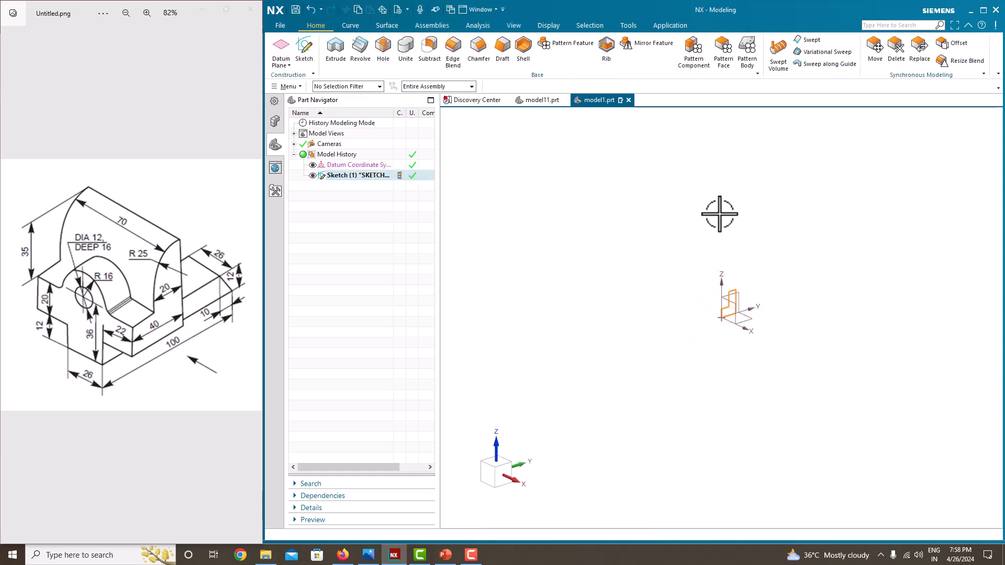
click(336, 49)
click(435, 297)
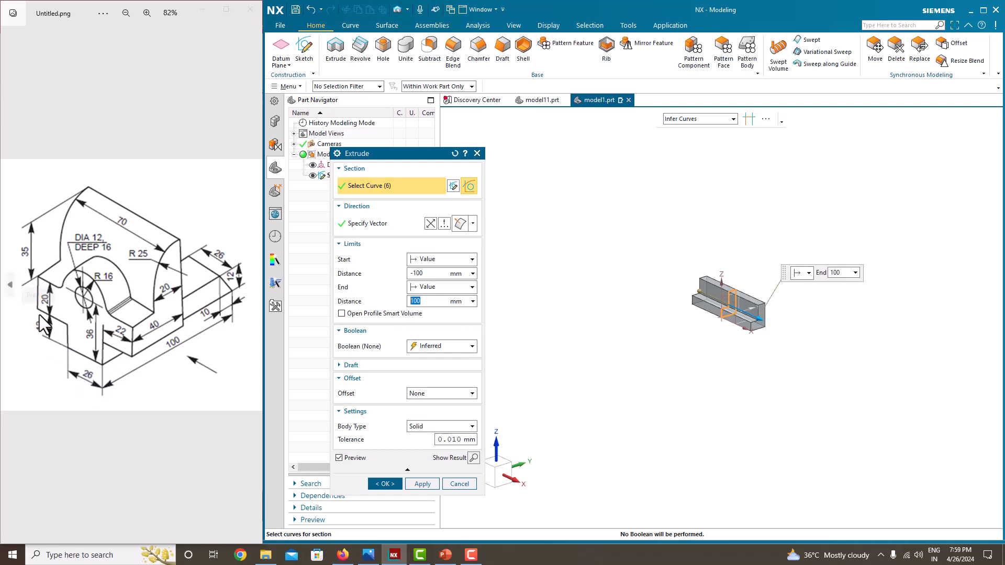
click(432, 259)
click(432, 269)
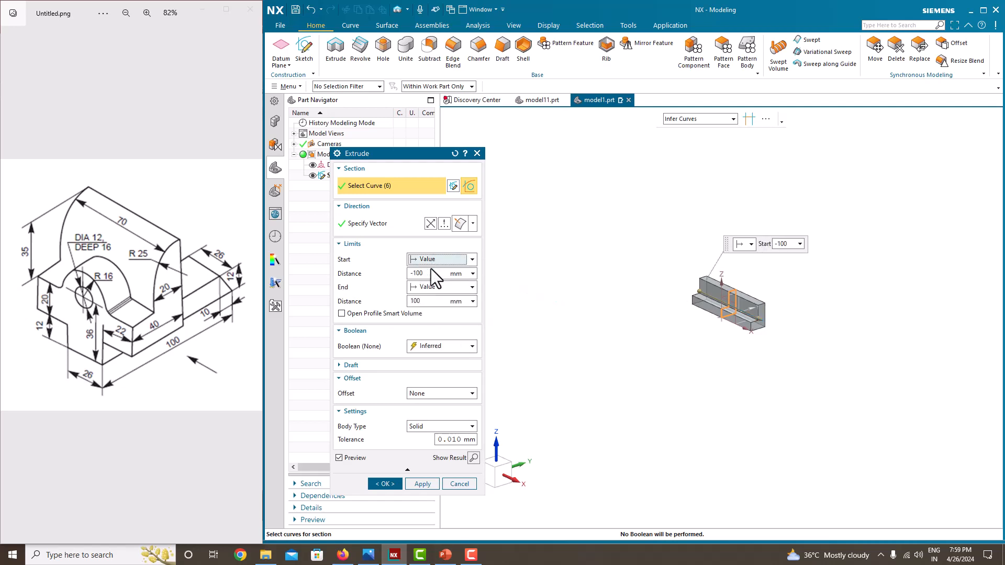
click(430, 288)
click(445, 320)
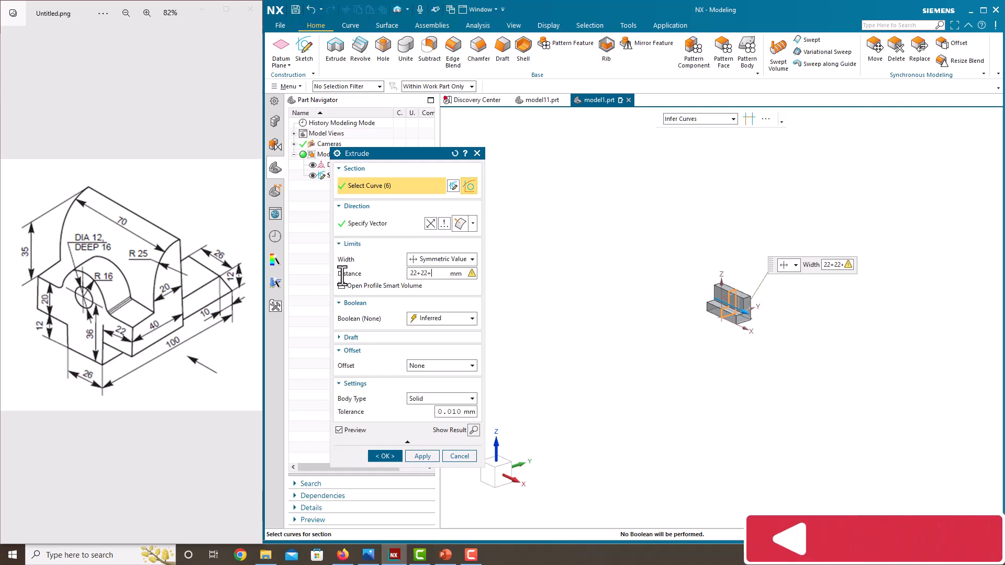
text(266)
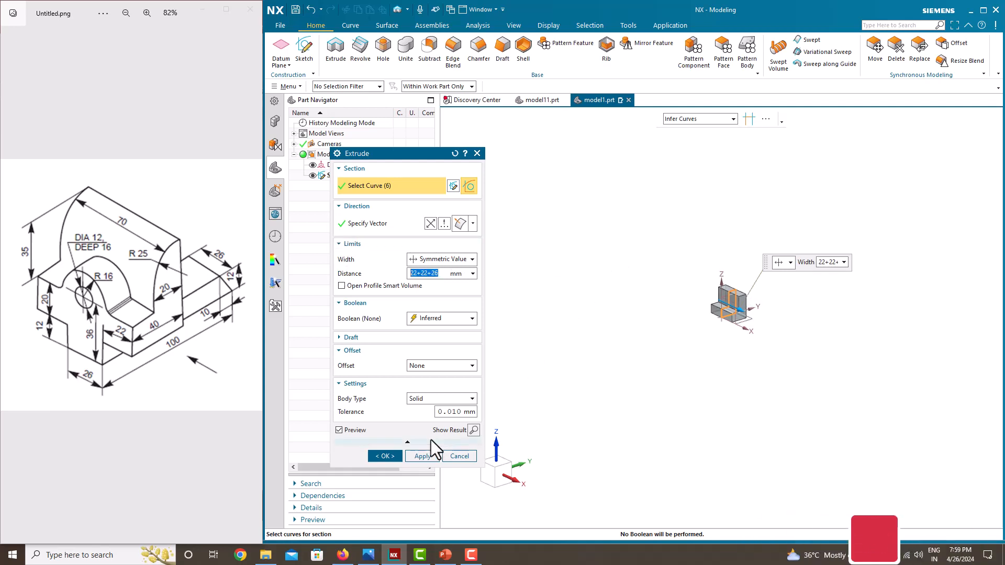
click(388, 455)
Step: Hide the L-profile sketch so only the extruded body shows
click(355, 186)
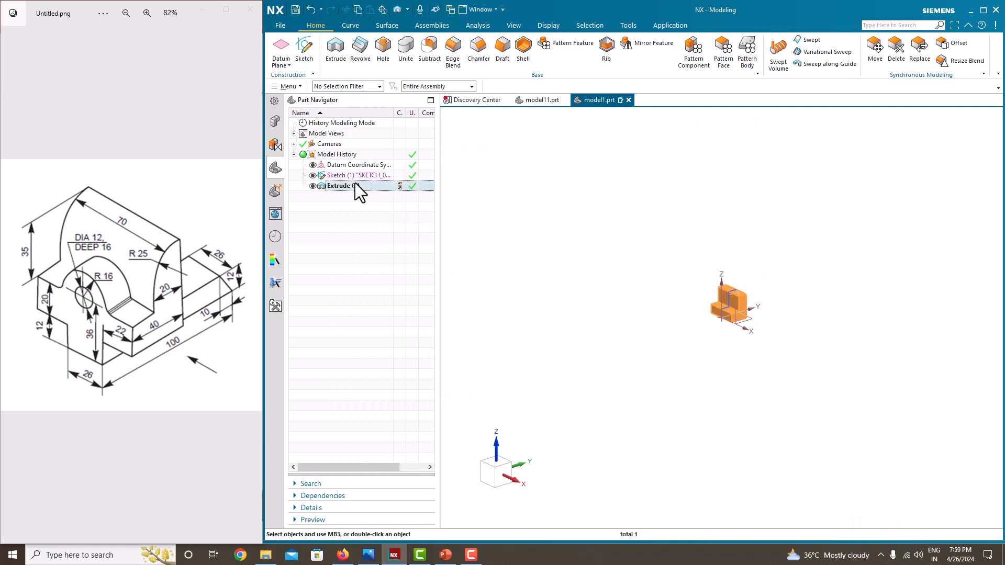
scroll(731, 305, up, 7)
click(313, 176)
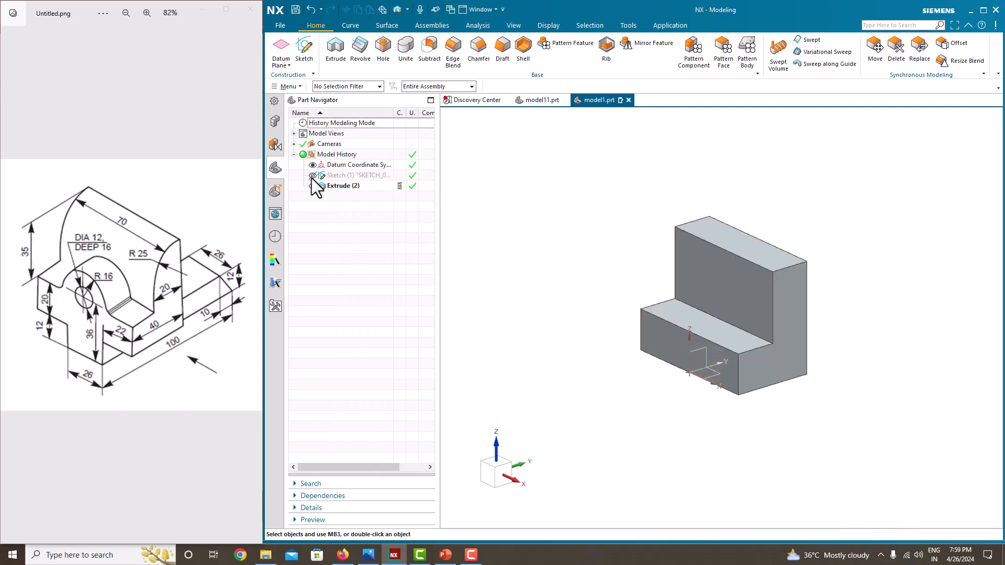
Step: Start a new sketch on the front vertical face of the L-shaped body's low step
scroll(661, 316, up, 1)
mouse_move(661, 316)
middle_down()
mouse_move(685, 319)
mouse_move(671, 317)
middle_up()
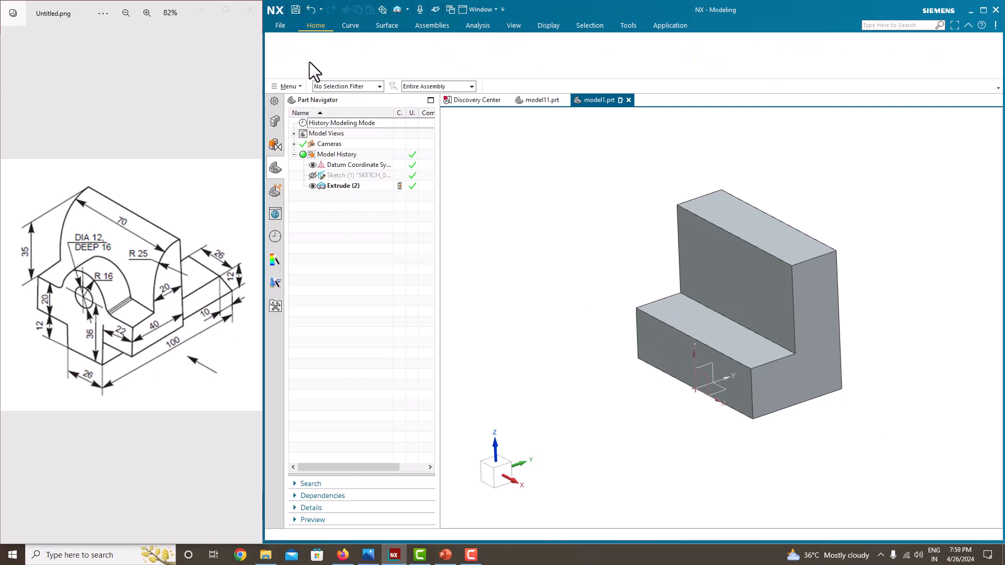
click(310, 62)
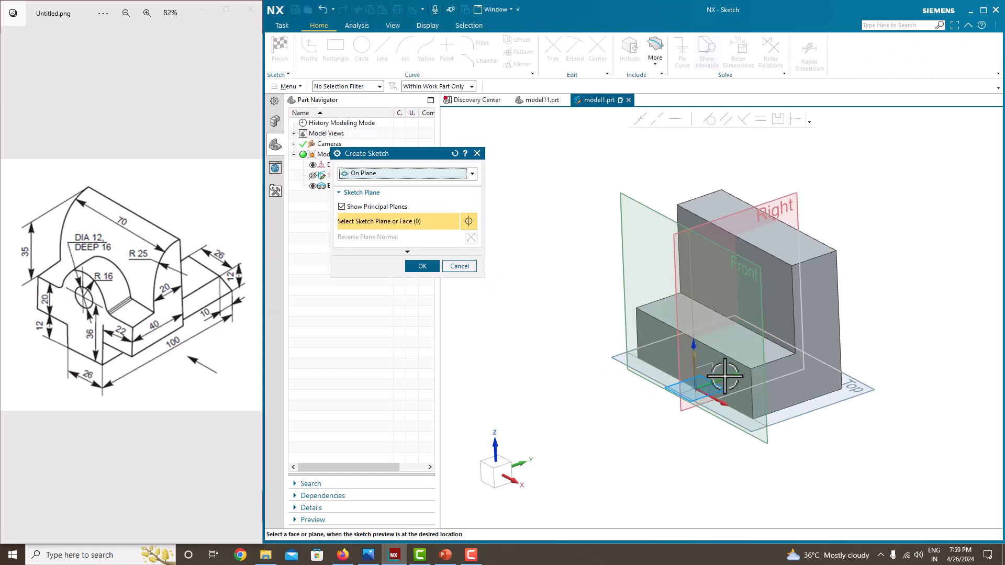
click(702, 391)
click(422, 267)
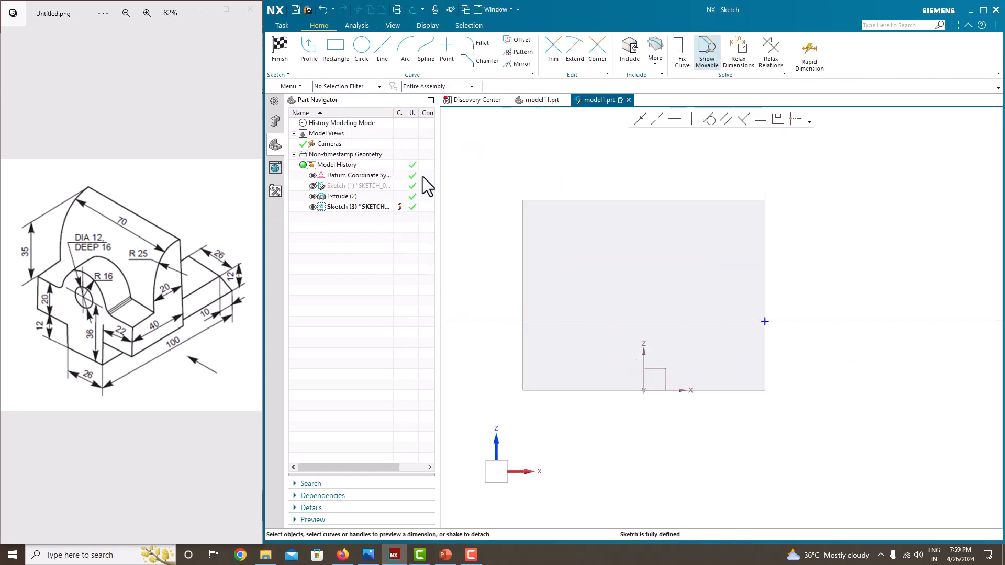
Step: Sketch a rectangle about 31 mm wide and 13 mm high hanging from the front face's bottom edge
click(338, 52)
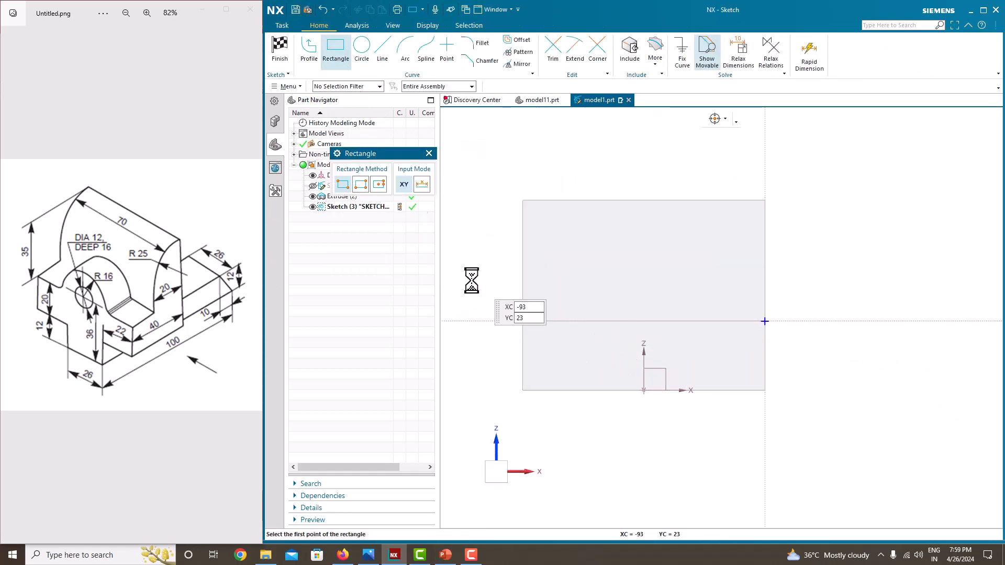
click(433, 87)
click(435, 98)
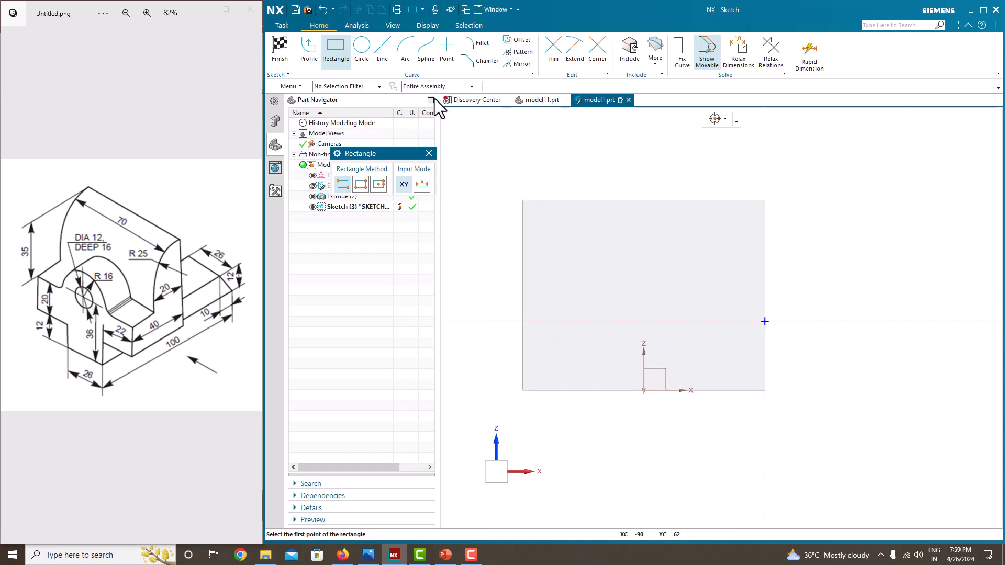
click(600, 390)
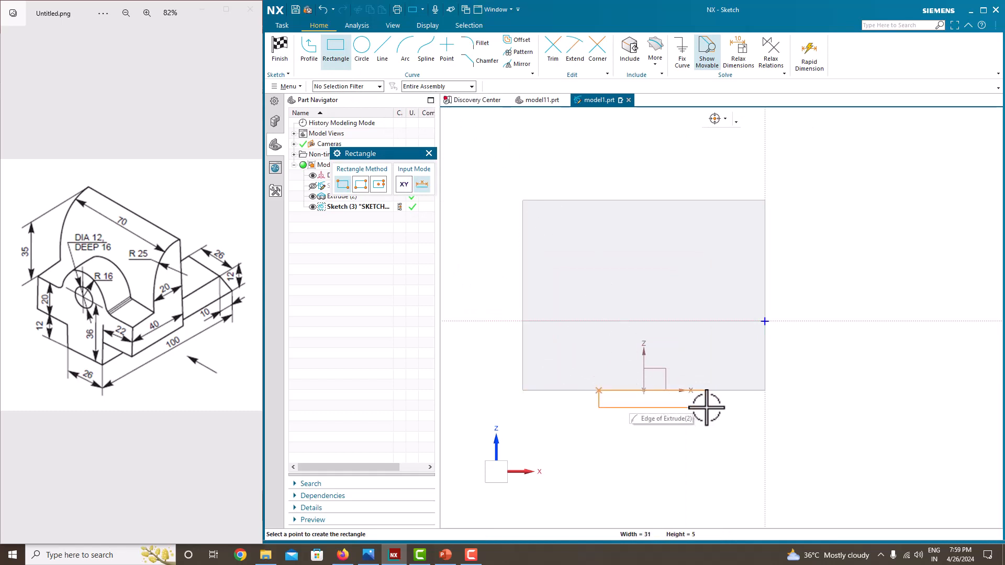
click(706, 435)
key(Escape)
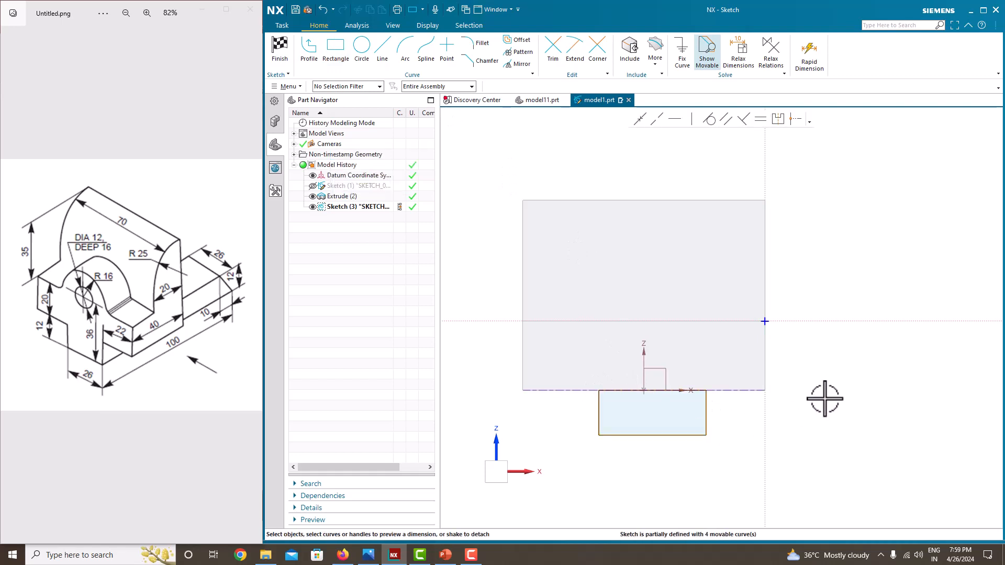
Step: Dimension the rectangle's bottom edge to 26 mm
click(649, 435)
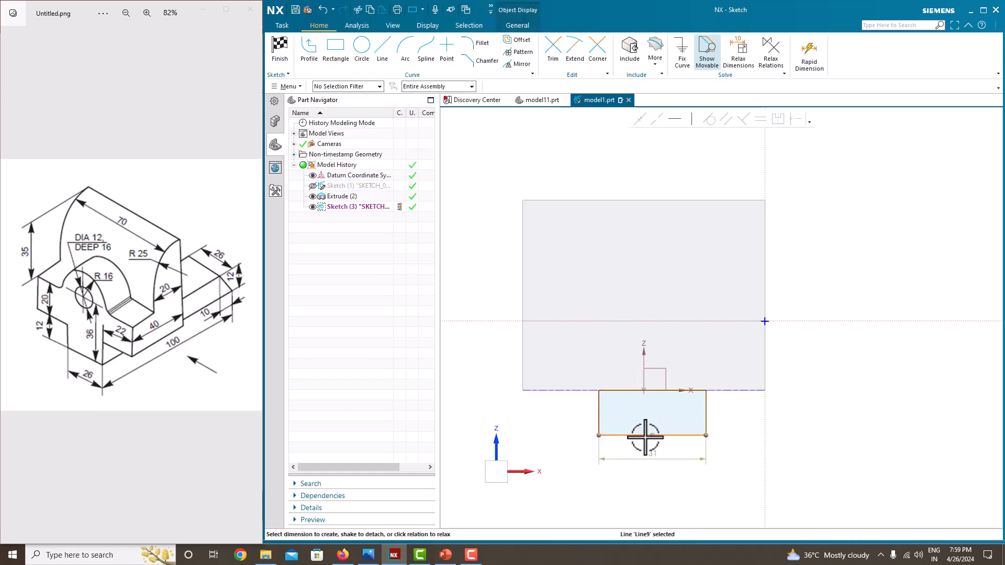
click(658, 458)
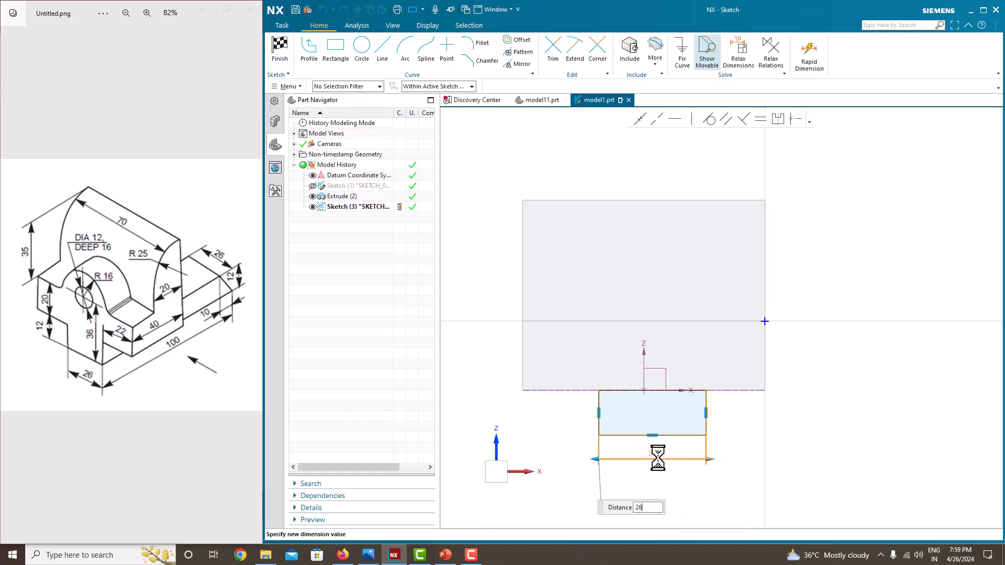
text(26)
key(Return)
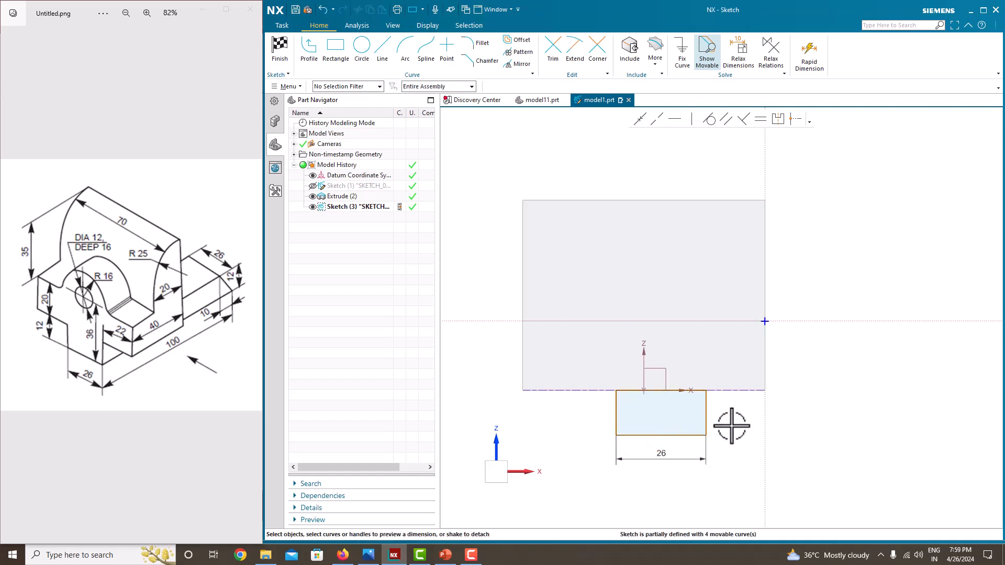
Step: Dimension the distance from the rectangle's +X side to the block's nearest vertical edge as 22 mm
click(704, 412)
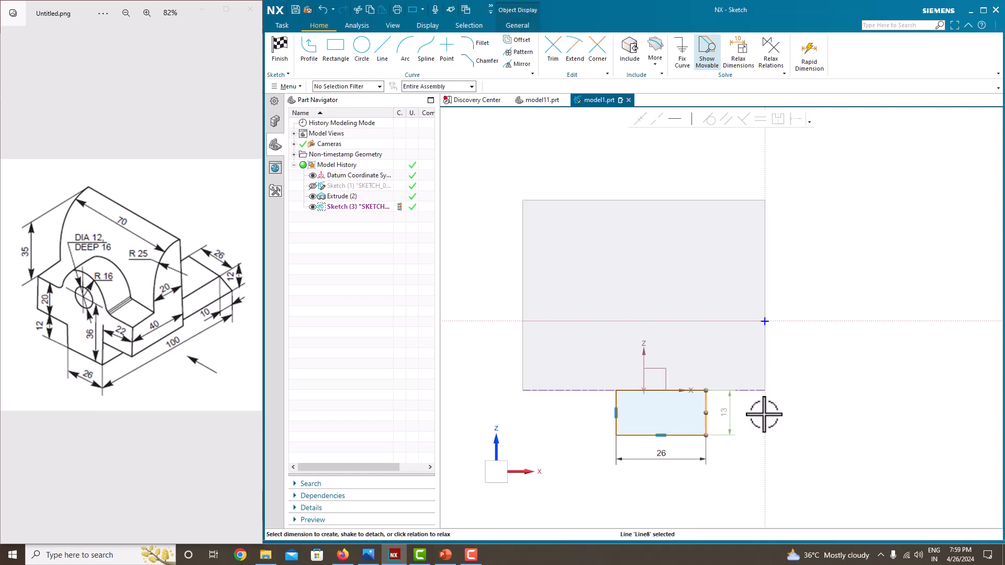
click(747, 417)
click(737, 417)
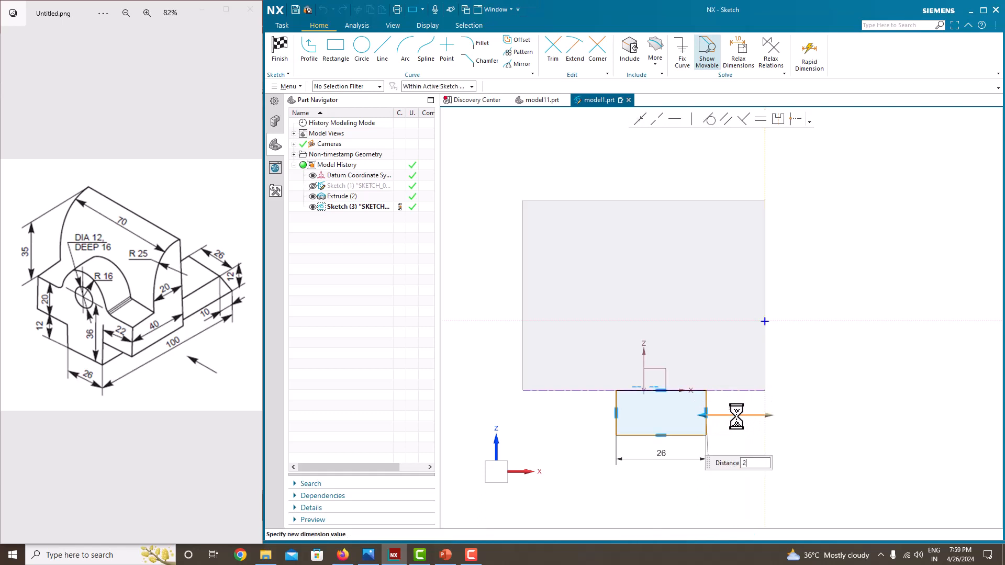
text(22)
key(Return)
key(Escape)
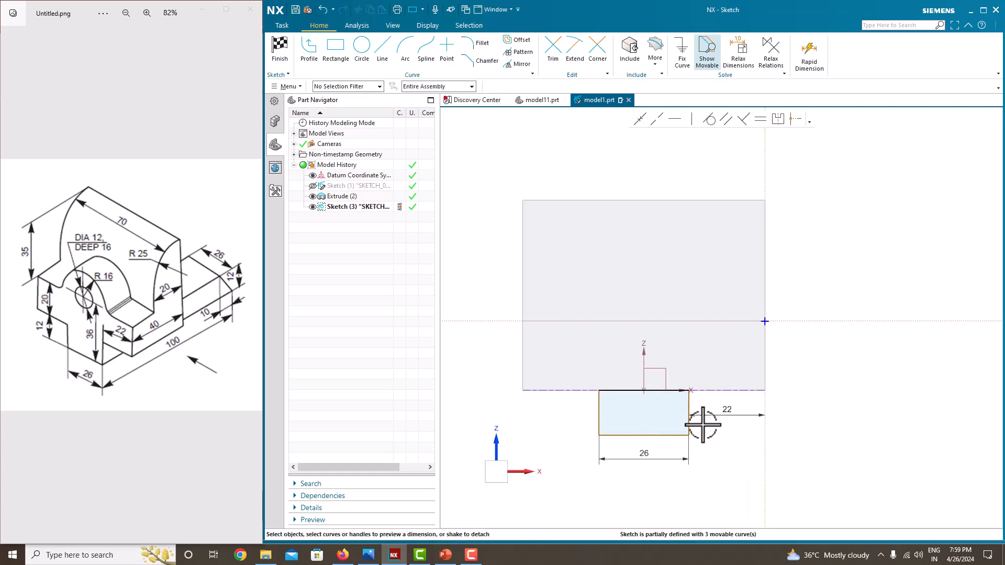
Step: Dimension the rectangle's height to 12 mm
click(599, 414)
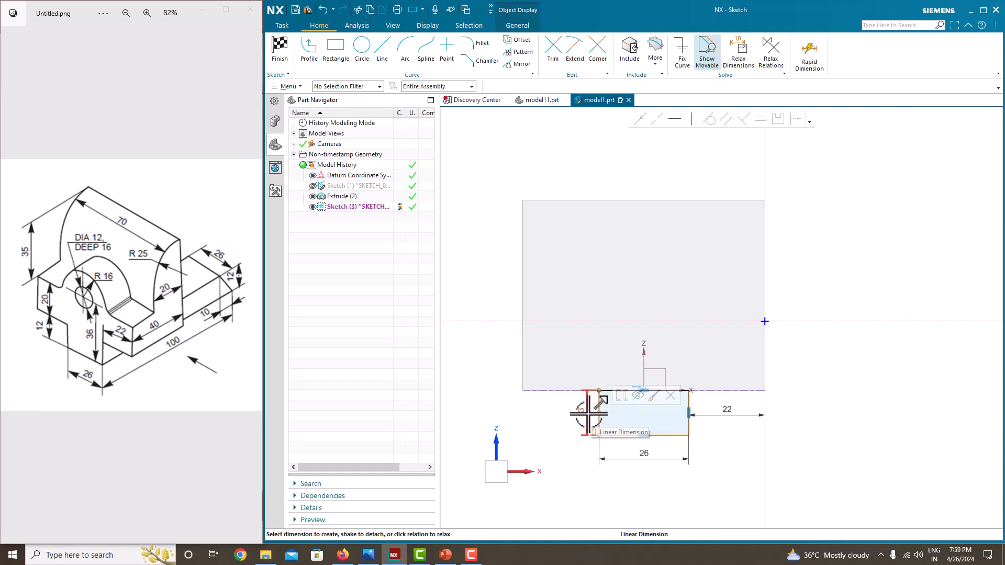
click(589, 415)
text(1)
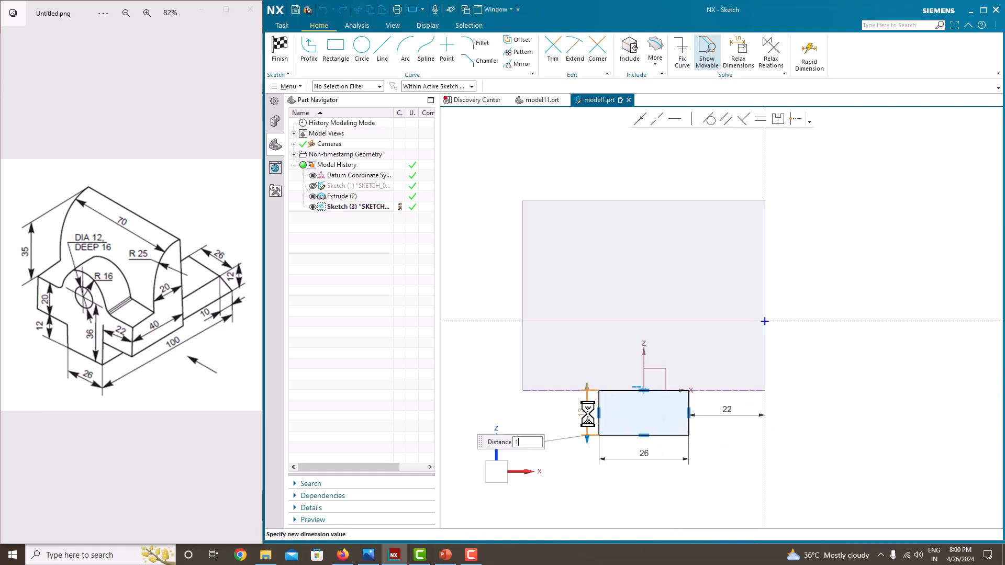
text(2)
key(Return)
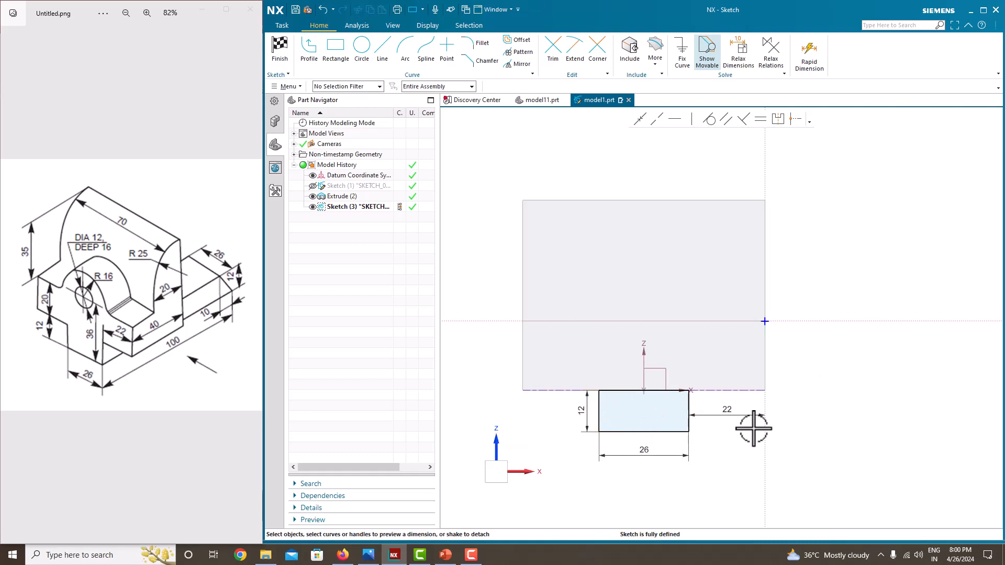
Step: Finish the rectangle sketch, extrude it 100 mm back under the block with the inferred Unite, and hide the sketch
right_click(811, 199)
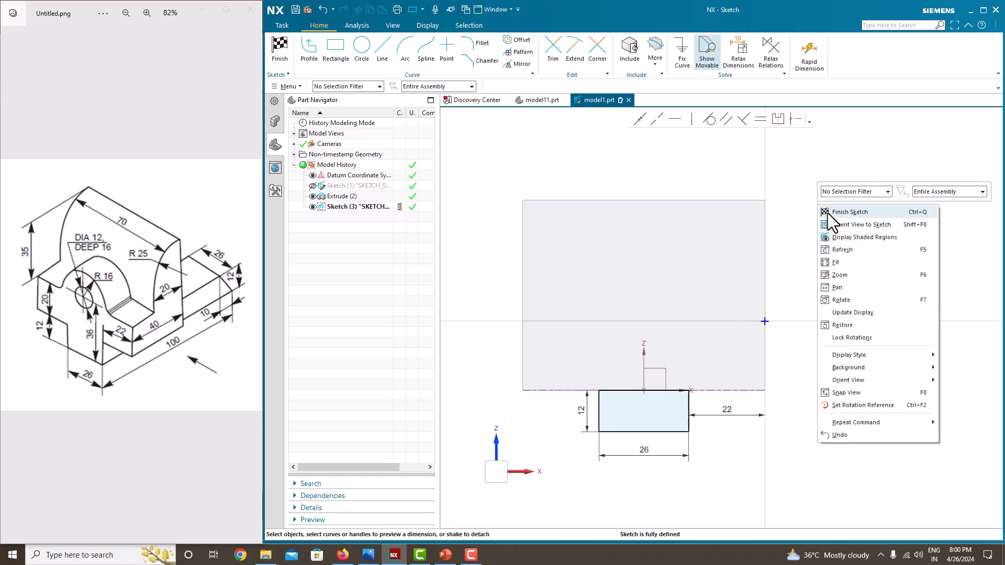
click(796, 220)
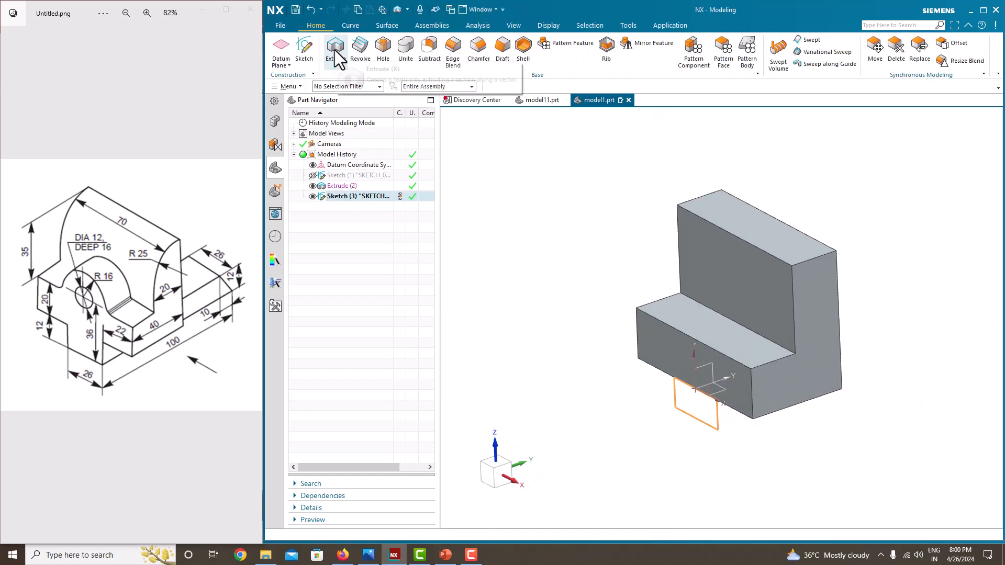
click(335, 48)
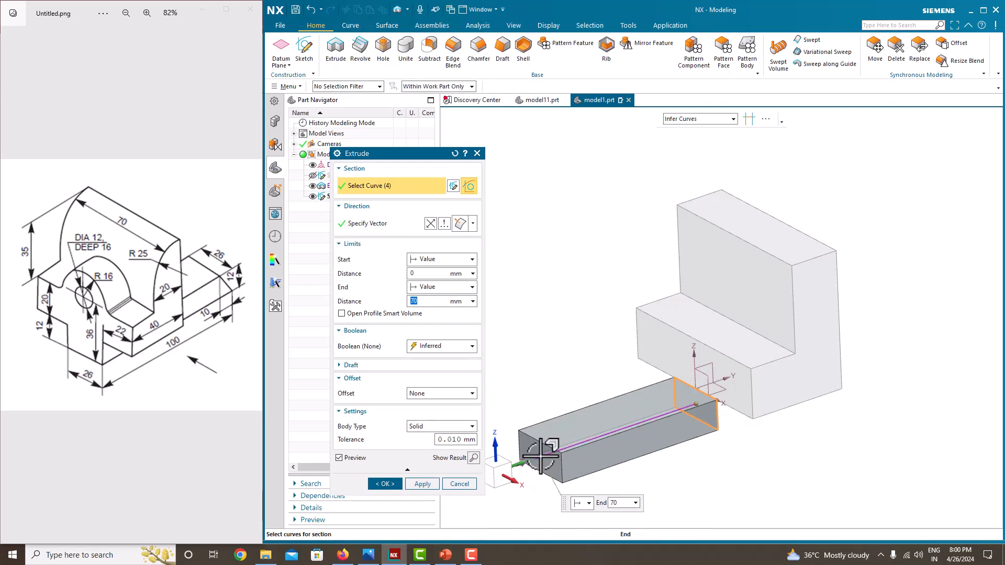
drag(540, 450, 827, 389)
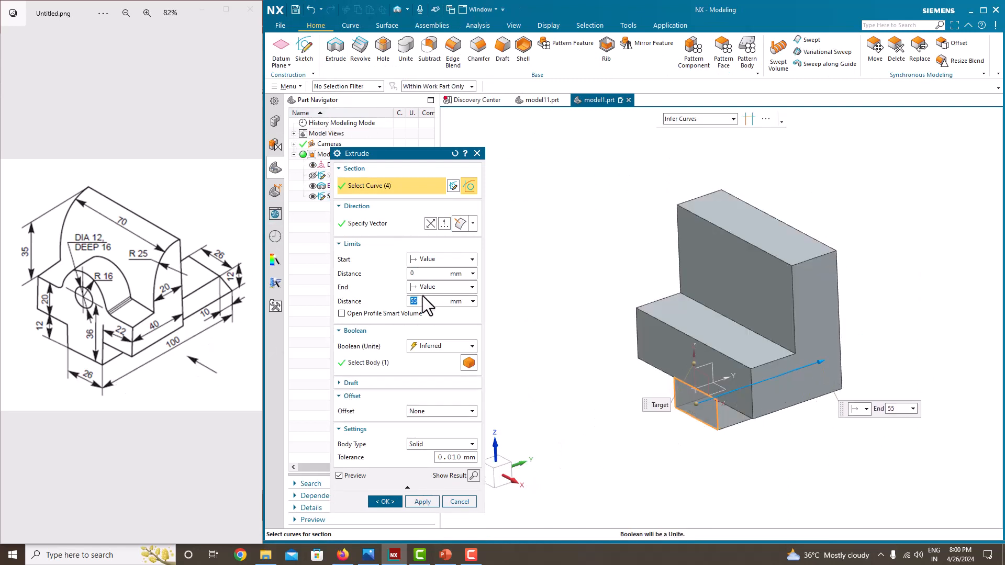
text(100)
key(Return)
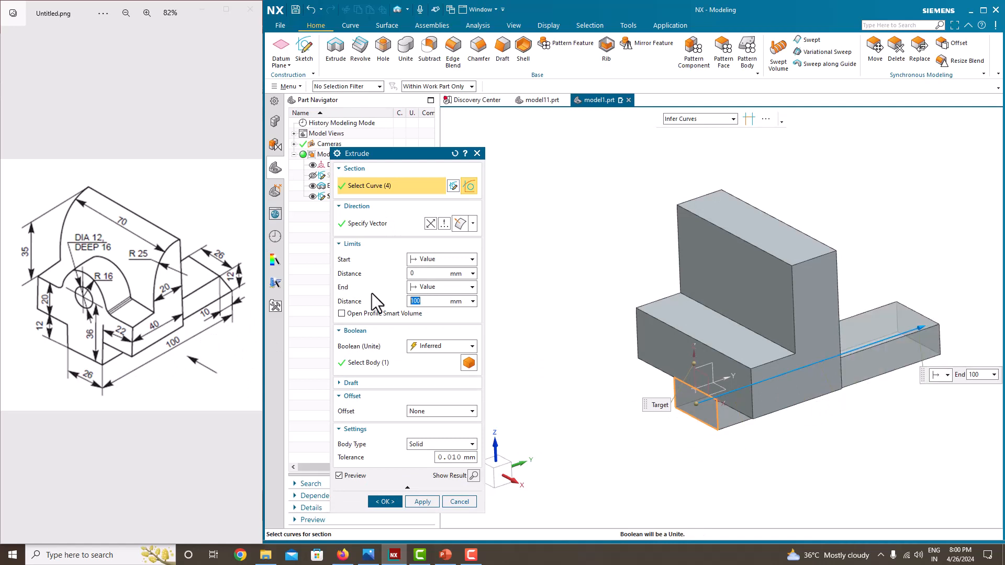
click(386, 502)
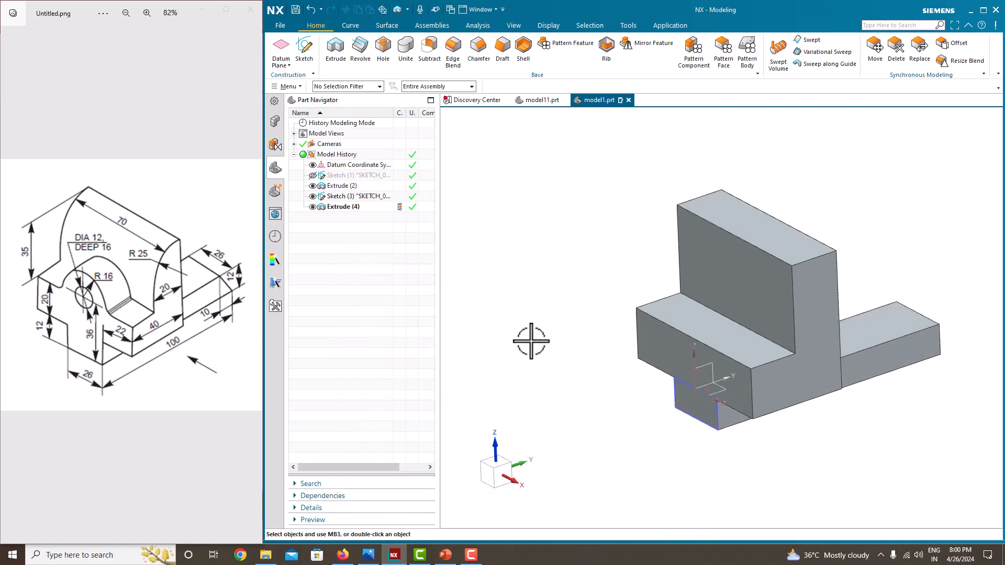
middle_drag(531, 341, 521, 337)
click(311, 197)
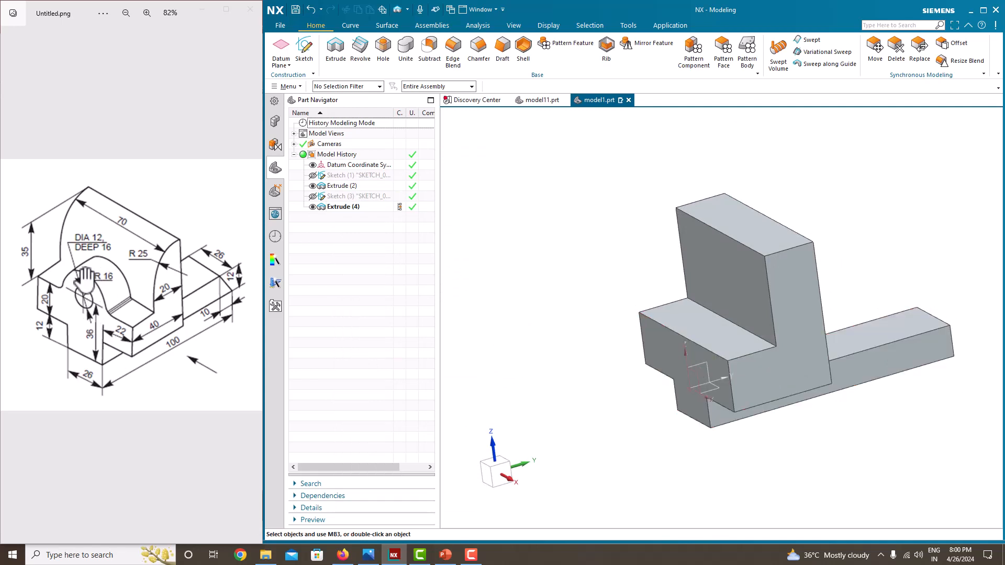
Step: Start another sketch on the front vertical face of the block's low step, above the 26 mm wide bar
middle_drag(526, 372, 561, 366)
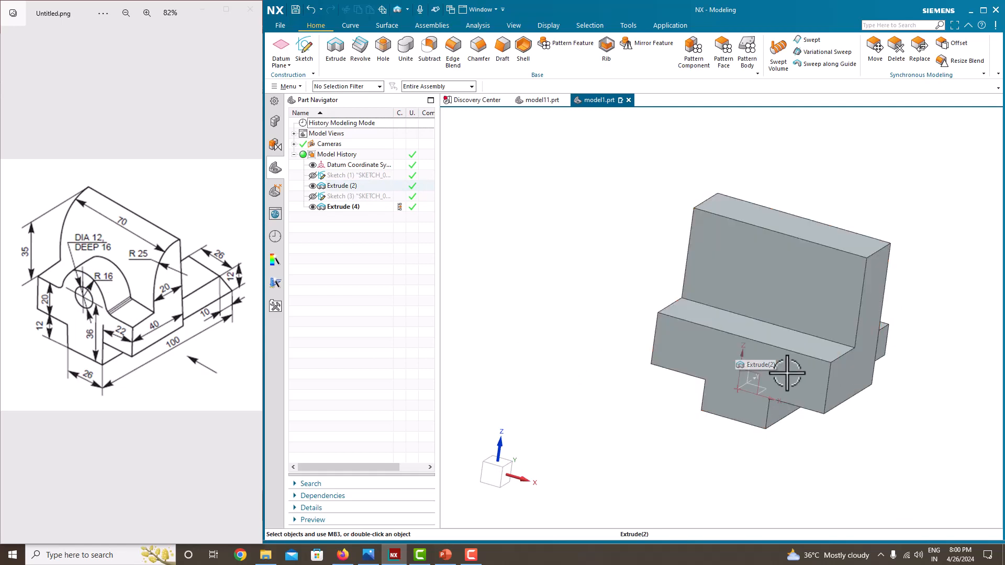
click(303, 53)
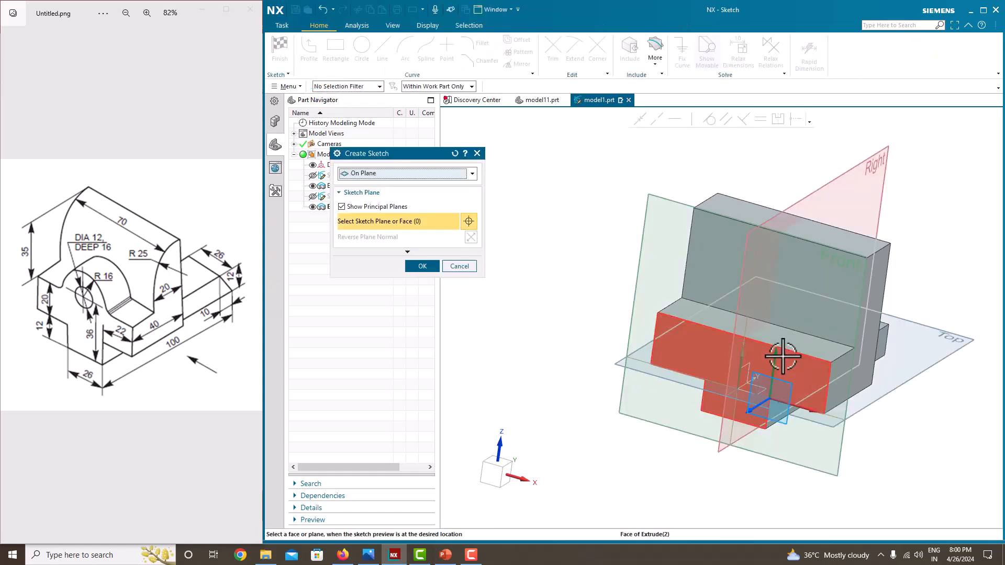
click(783, 355)
click(420, 267)
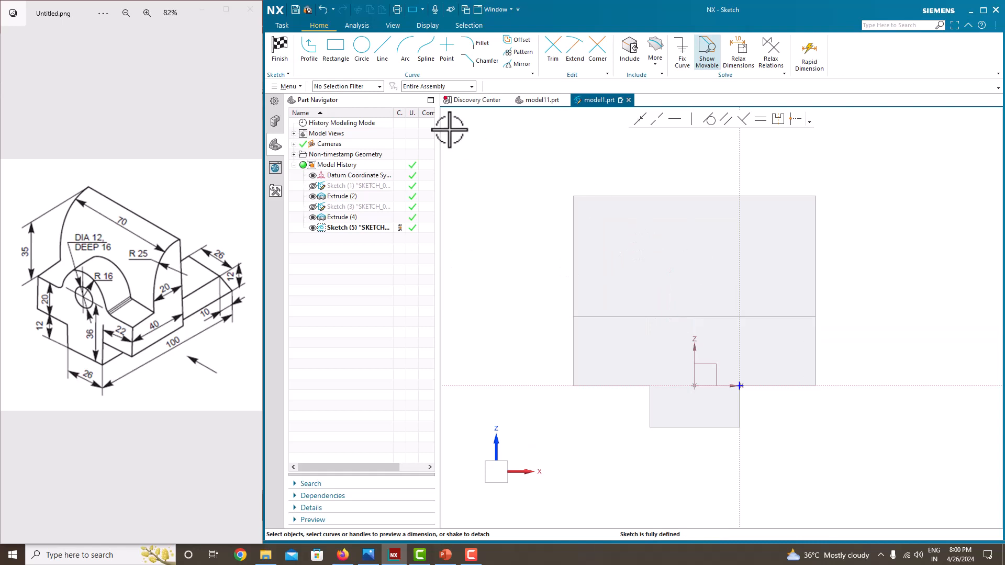
Step: Sketch a circle centred on the midpoint of the front face's top edge
click(361, 52)
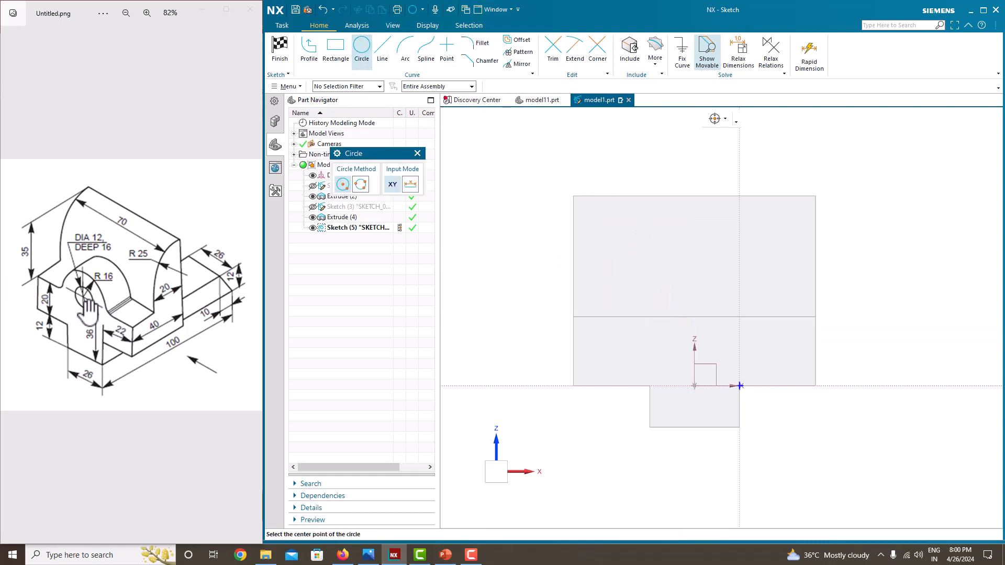
click(695, 317)
click(668, 257)
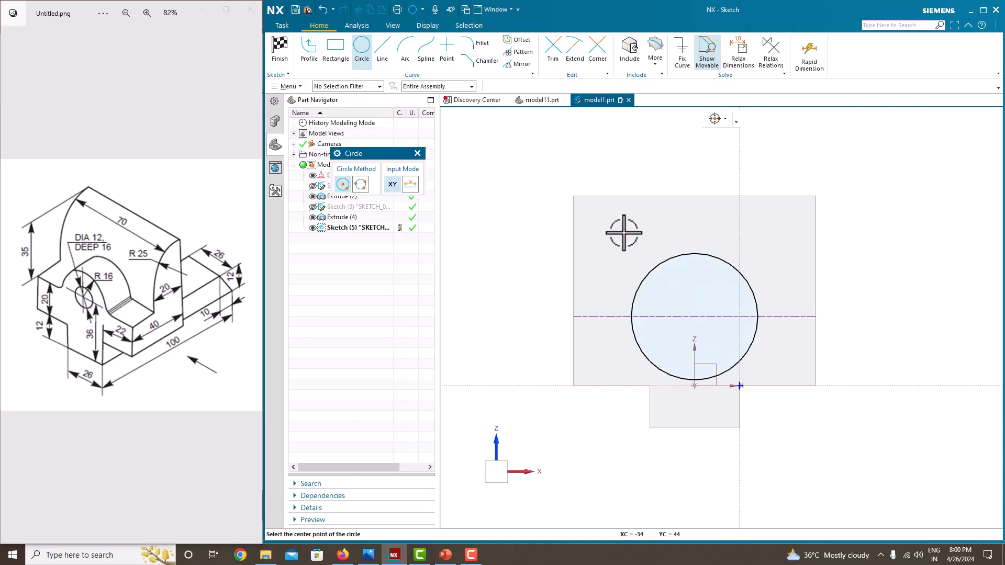
Step: Dimension the circle's diameter as 16+16, giving 32 mm
key(Escape)
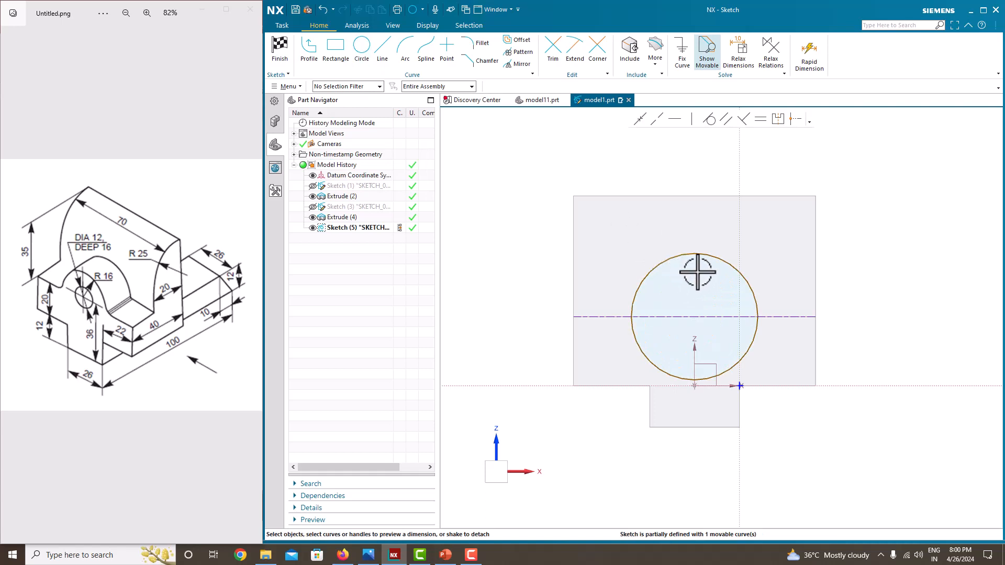
click(703, 255)
click(786, 284)
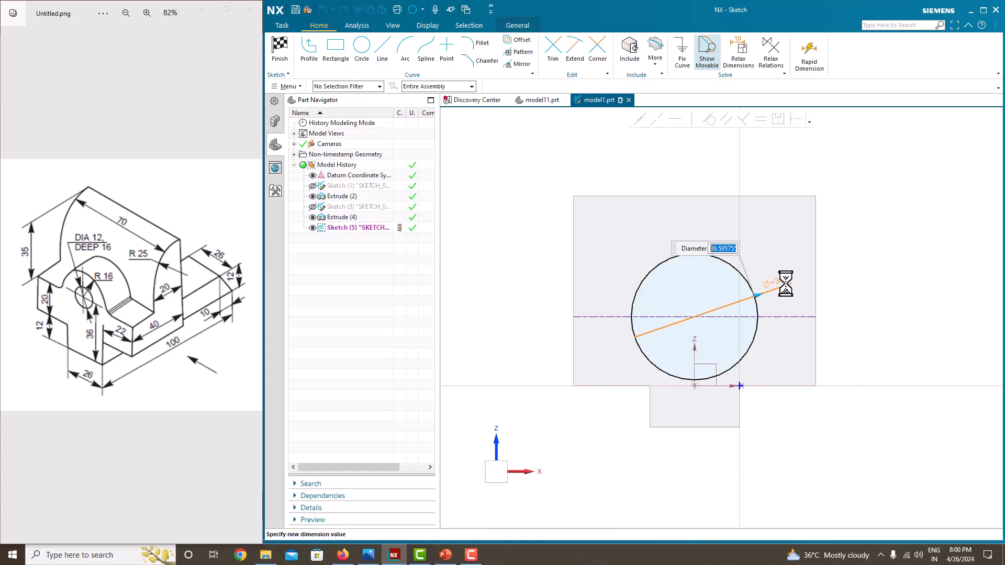
text(16+1)
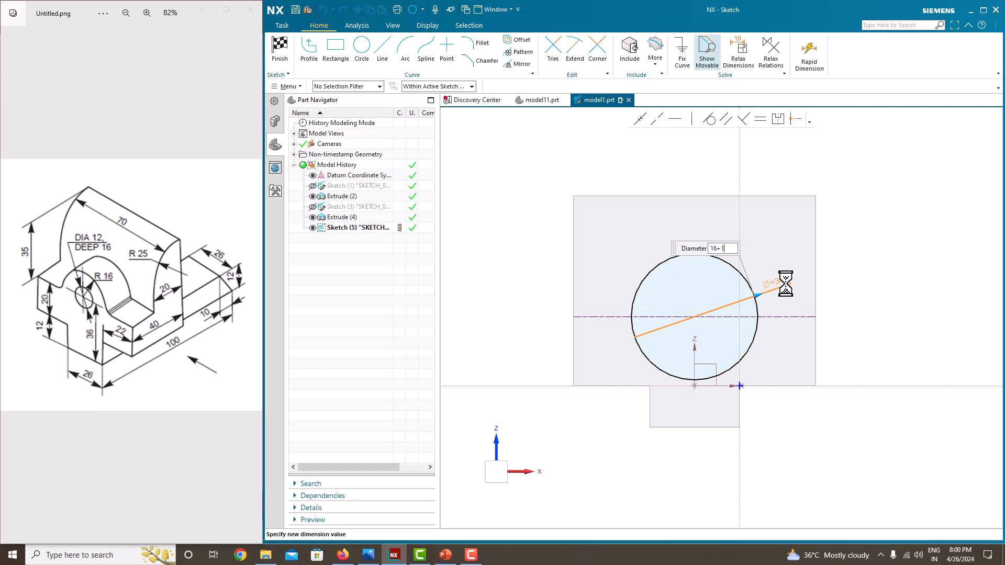
text(6)
key(Return)
click(735, 302)
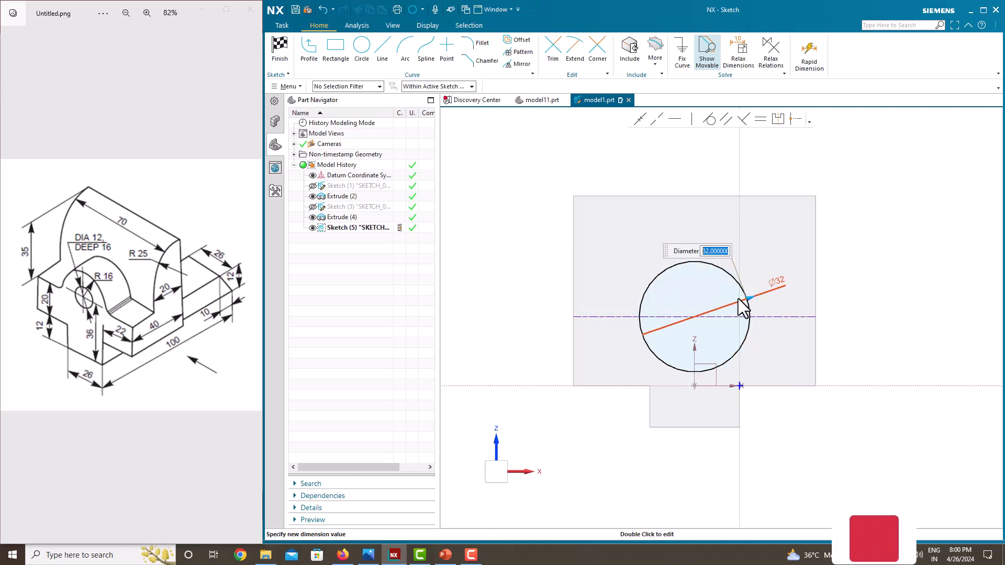
click(854, 257)
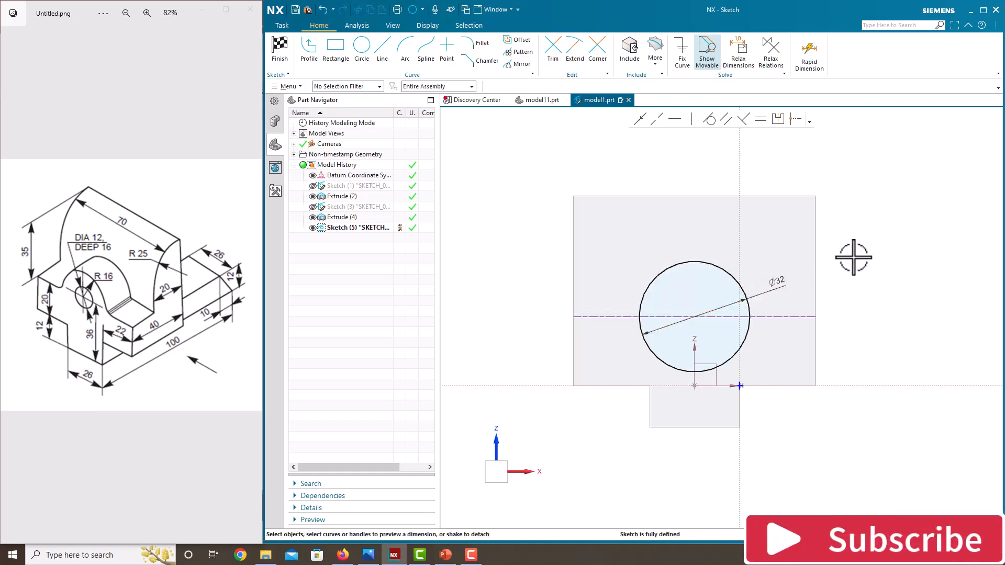
Step: Finish the sketch and set up an extrusion of the circle, reversed back into the block, with Boolean set to Unite
right_click(883, 222)
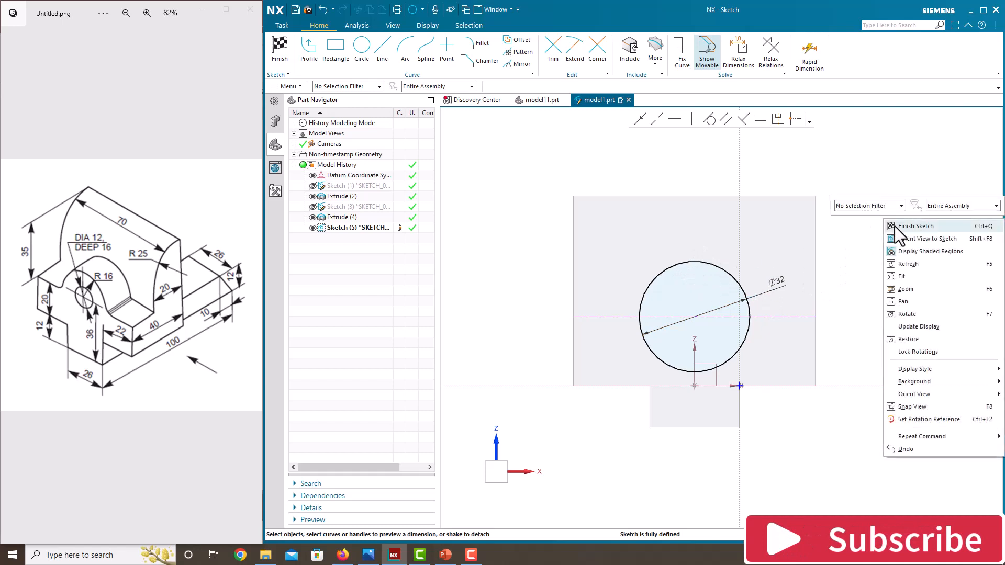
click(897, 227)
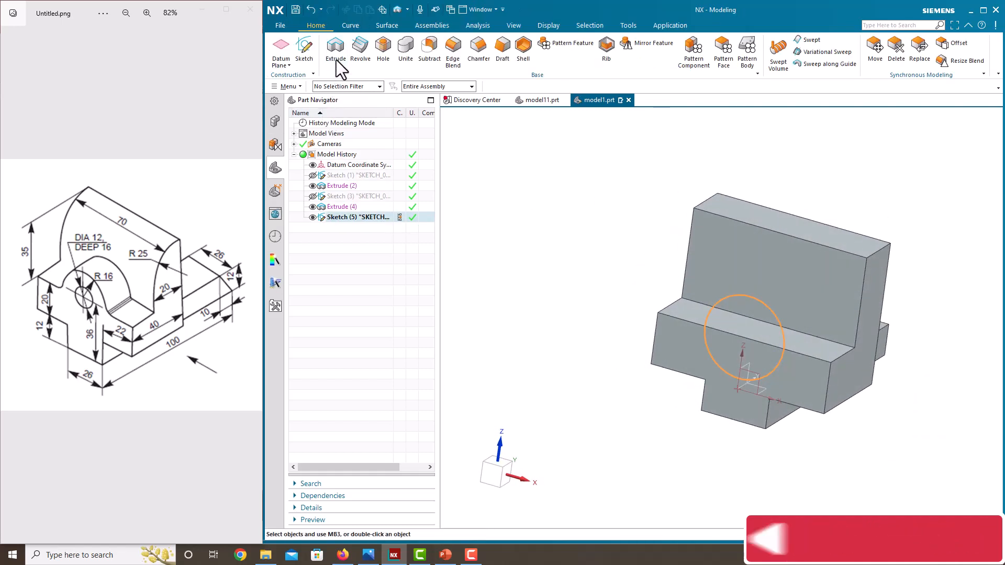
click(336, 49)
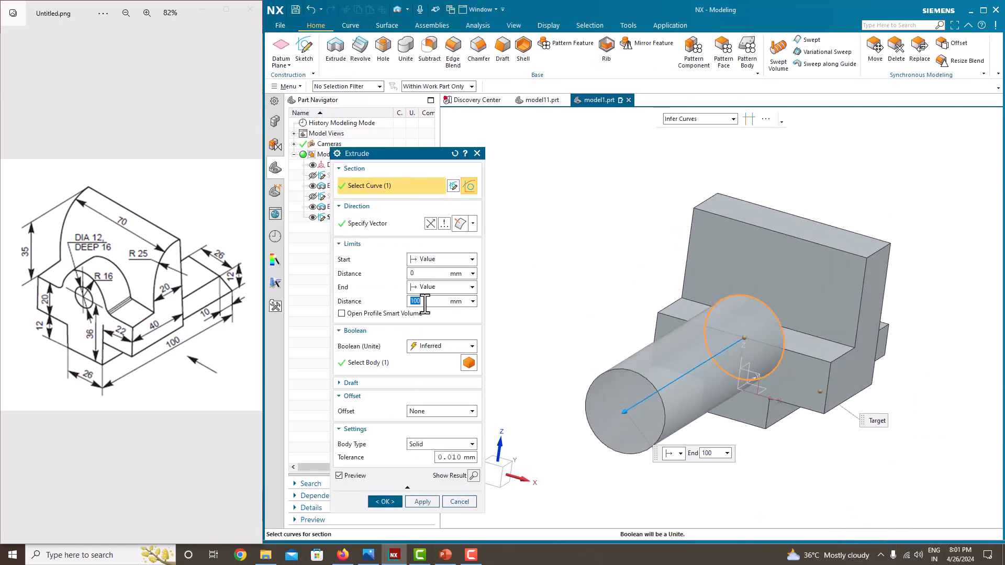
click(430, 224)
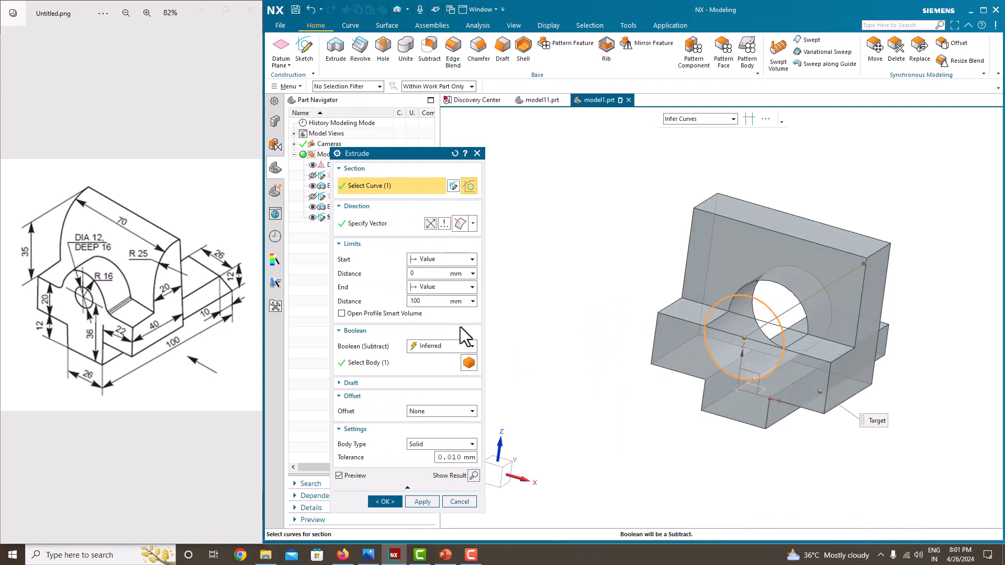
click(423, 347)
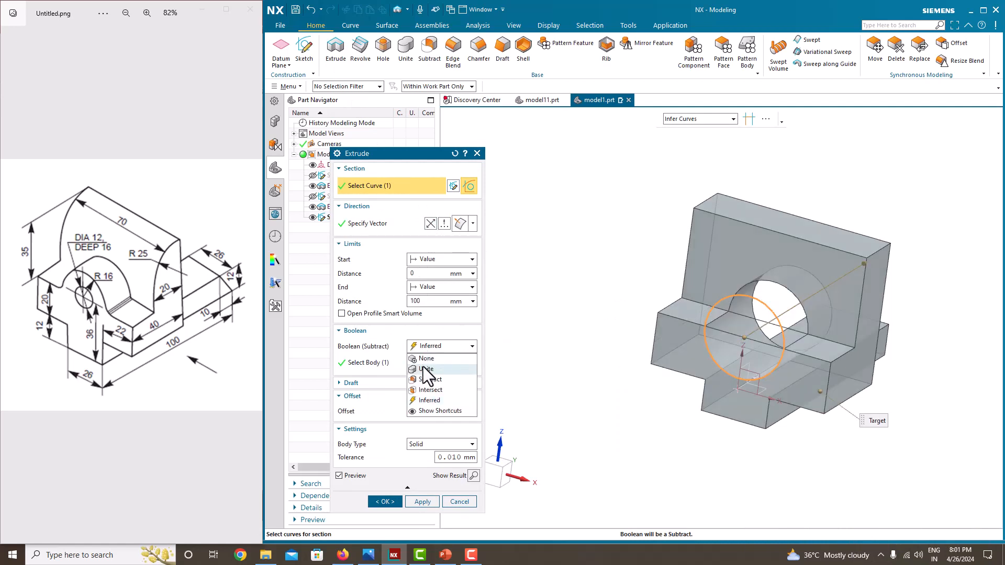
click(427, 369)
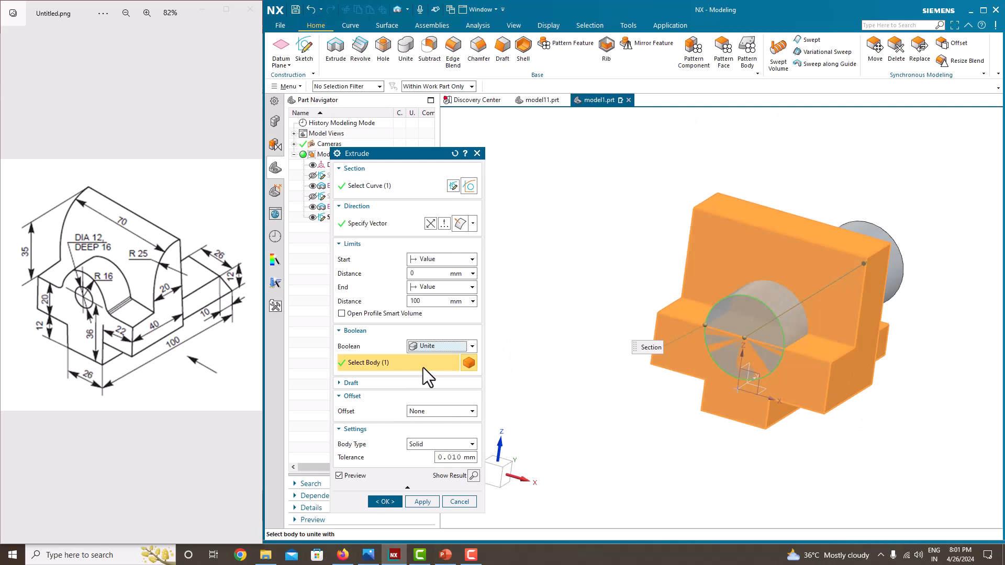
Step: End the circle's extrusion at Until Next, create the boss, and hide its sketch
click(429, 283)
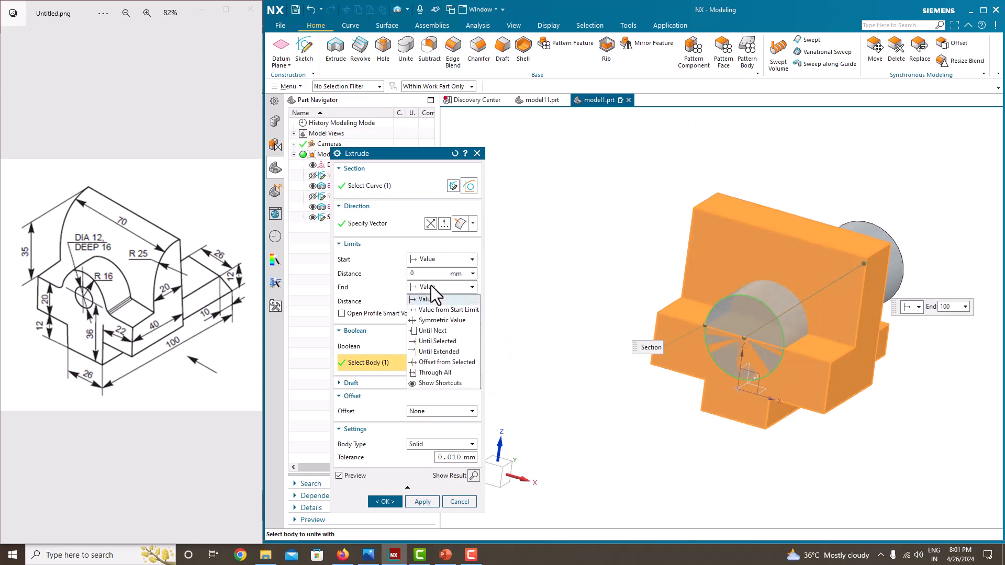
click(432, 329)
middle_drag(709, 271, 673, 279)
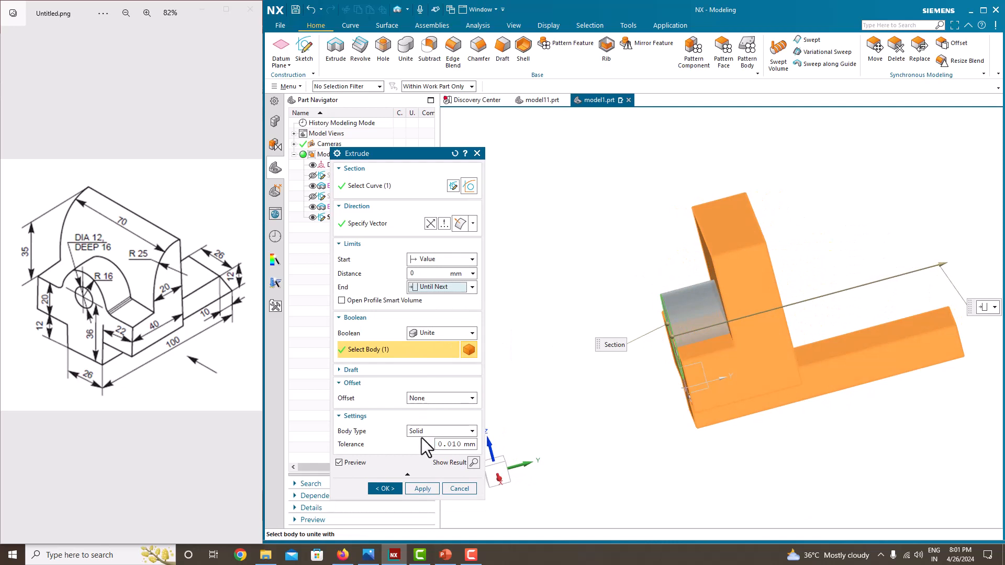
click(386, 488)
middle_drag(529, 340, 648, 314)
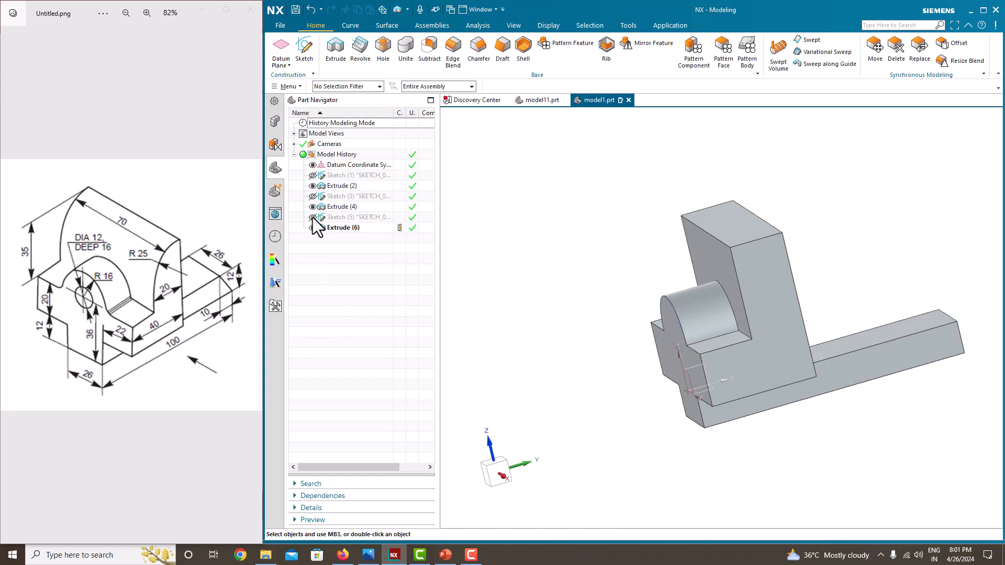
Step: Apply a 25 mm radius edge blend to the top front edge of the upright wall
middle_drag(617, 310, 648, 296)
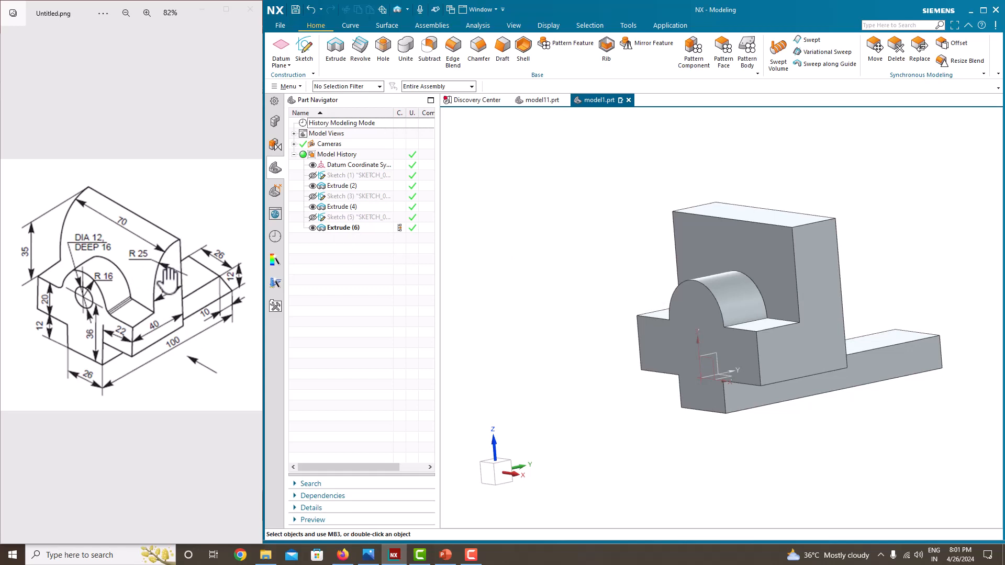
click(449, 64)
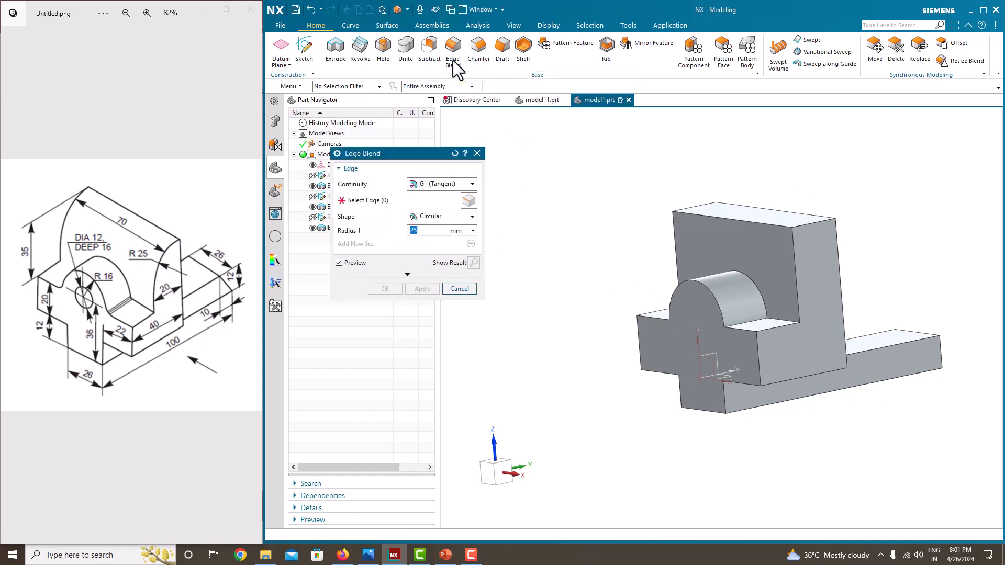
click(773, 227)
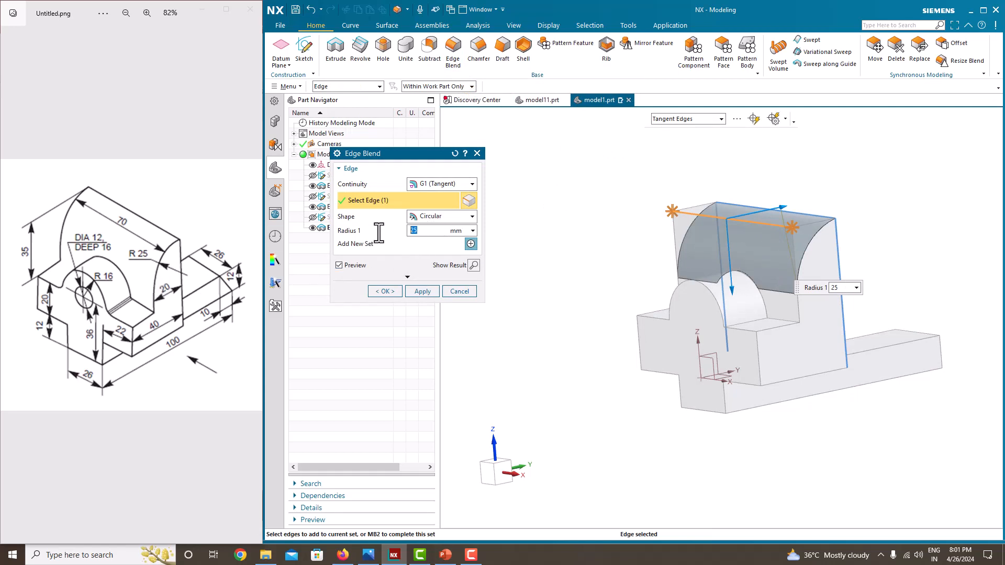
click(424, 292)
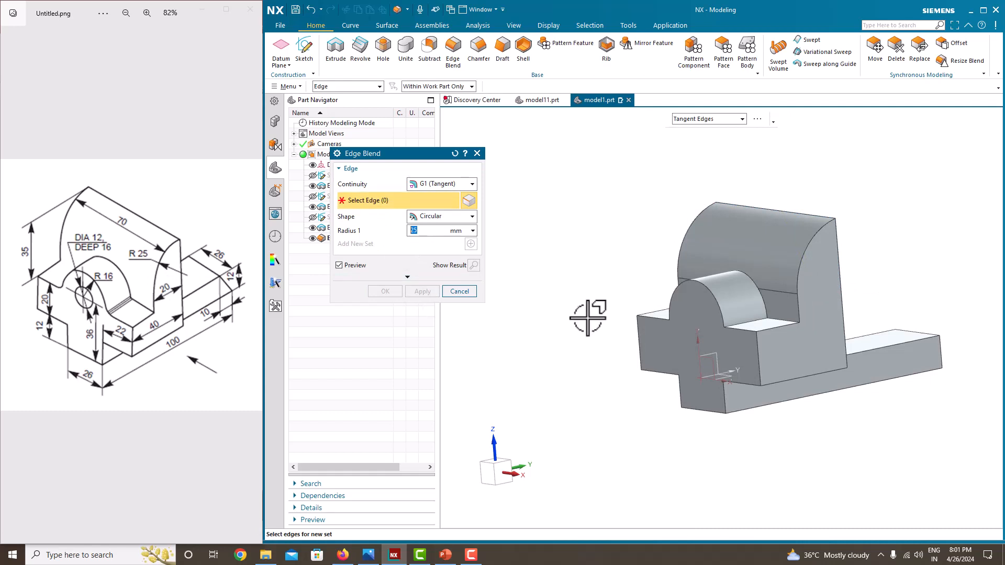
Step: Blend the two edges where the round boss meets the low step with a 3 mm radius
mouse_move(579, 326)
middle_down()
mouse_move(611, 328)
mouse_move(595, 337)
middle_up()
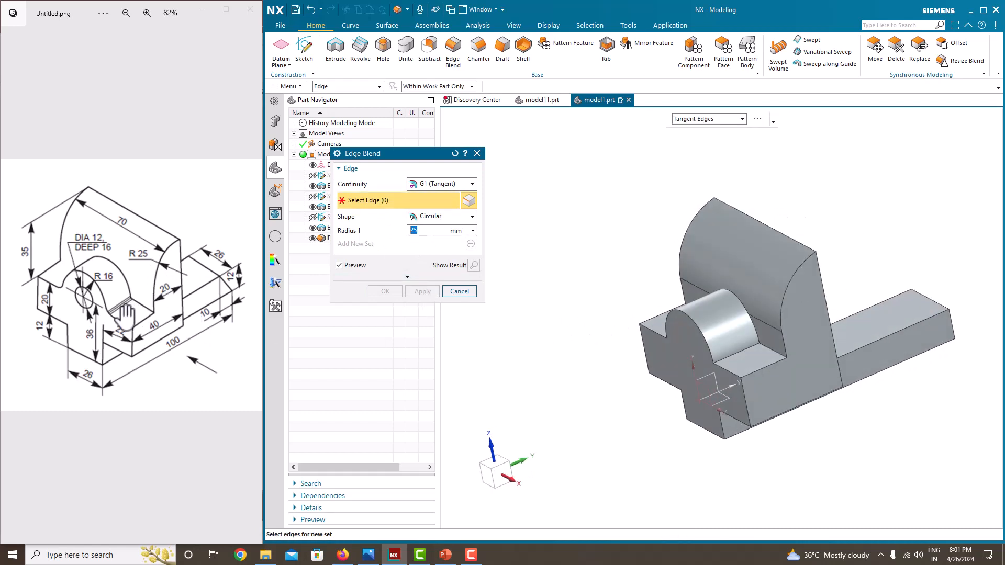
click(743, 348)
mouse_move(744, 348)
middle_down()
mouse_move(738, 359)
mouse_move(741, 346)
middle_up()
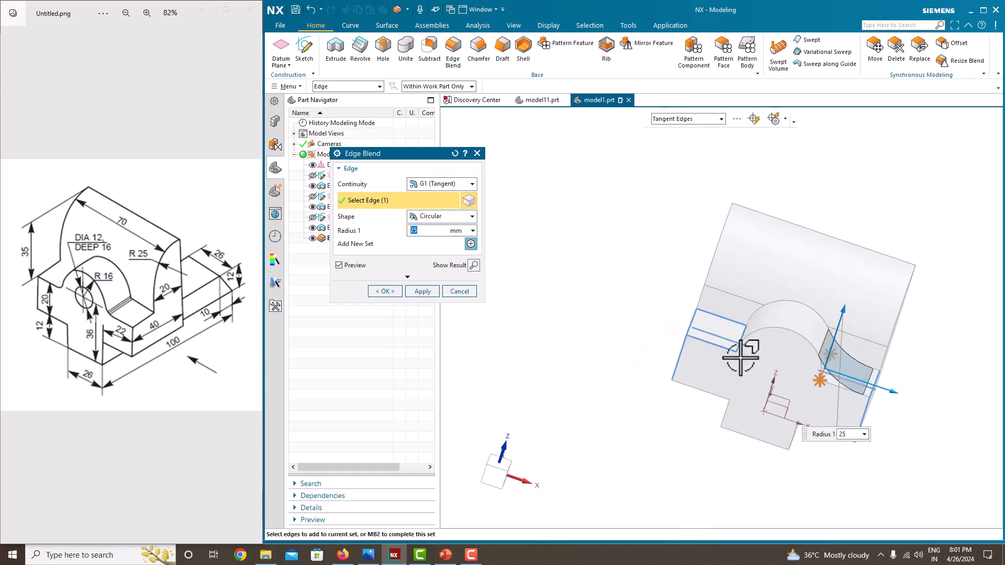
click(741, 336)
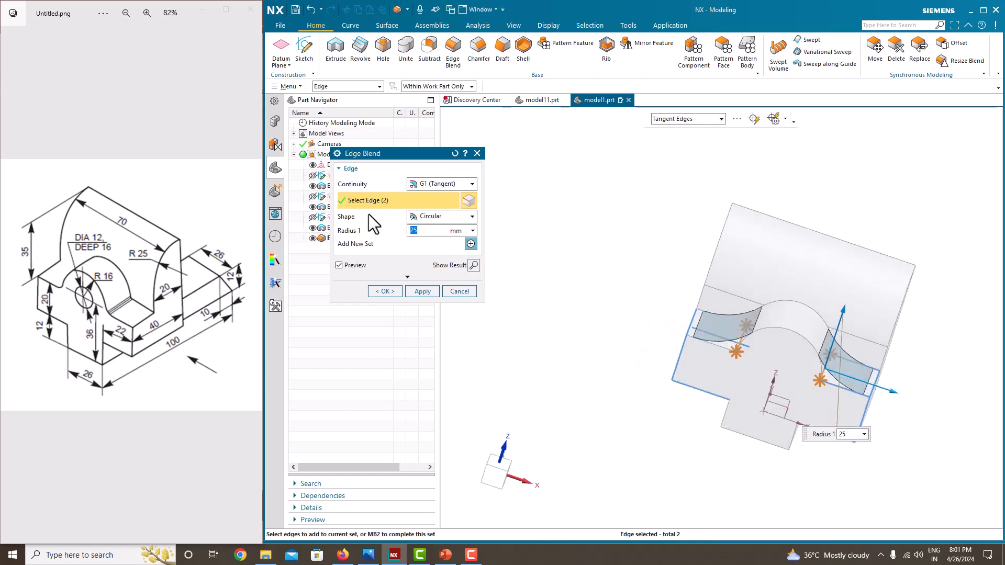
text(3)
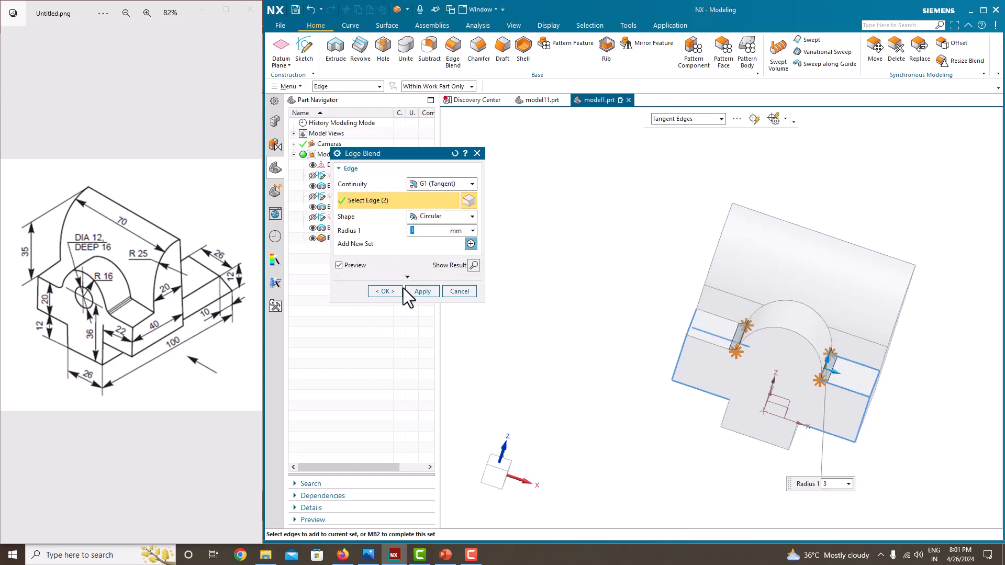
click(385, 291)
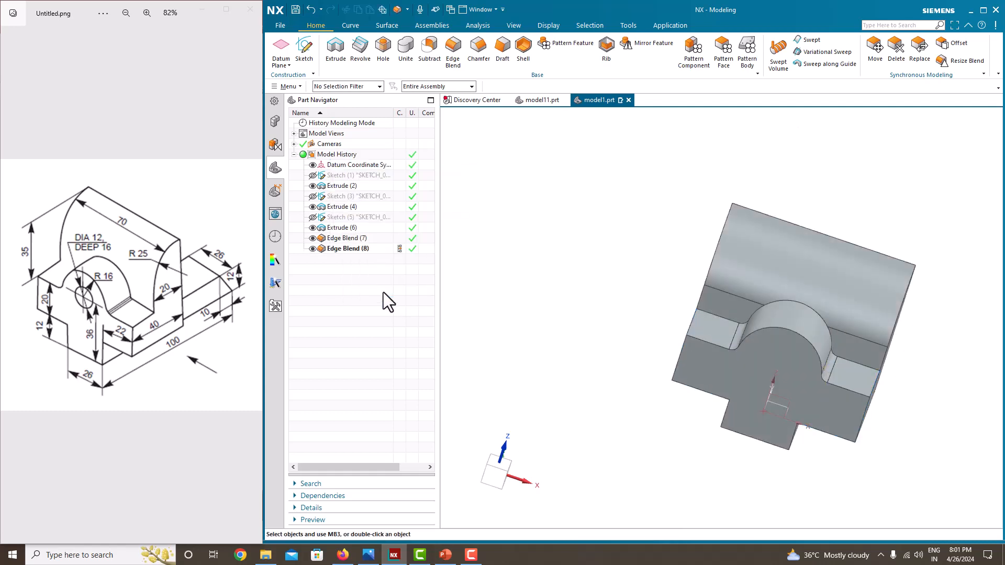
Step: Check the bar's sloped end in the reference drawing and start a sketch on the Right datum plane
middle_drag(663, 305, 576, 296)
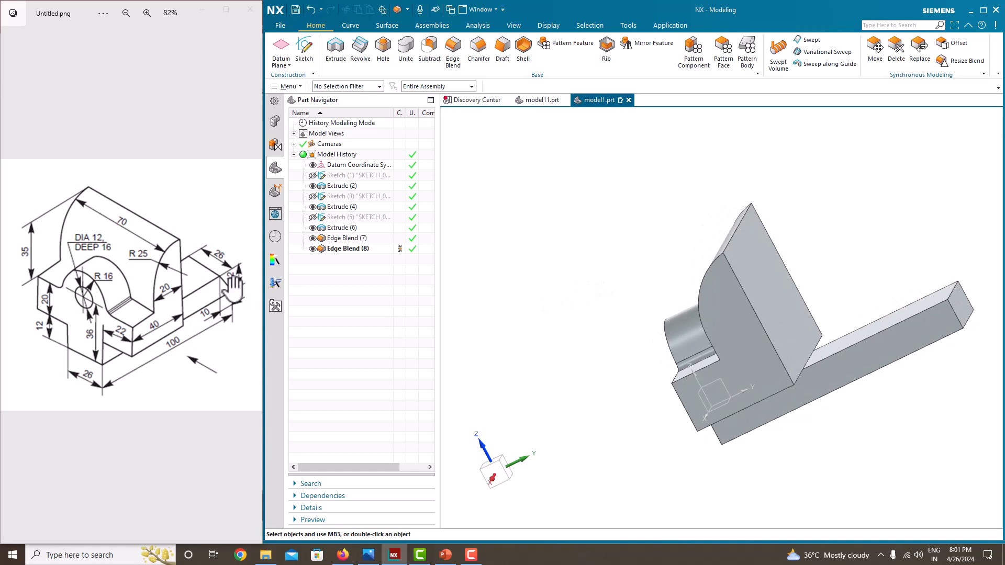
scroll(232, 288, up, 2)
drag(202, 294, 182, 295)
scroll(204, 287, down, 1)
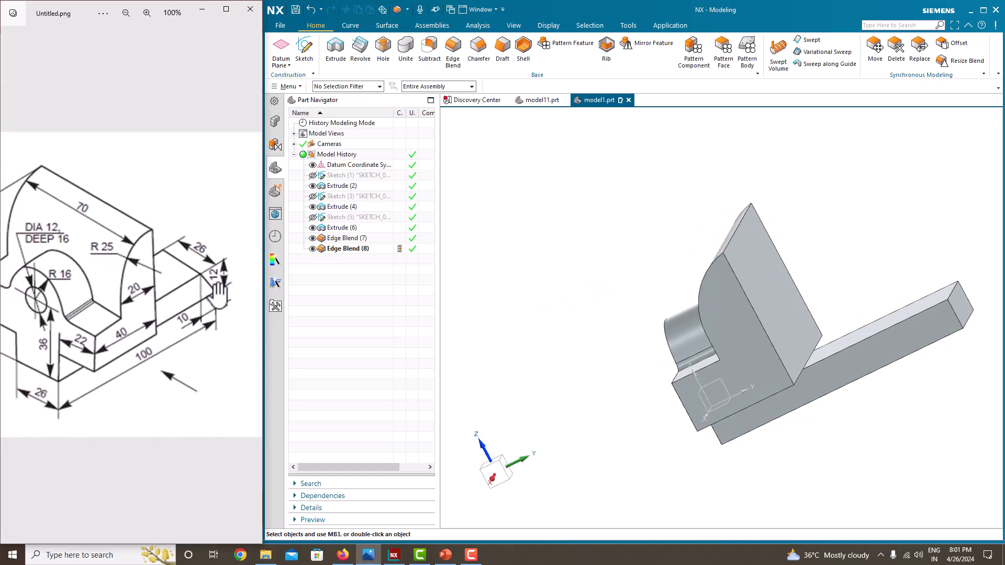
middle_drag(715, 345, 758, 380)
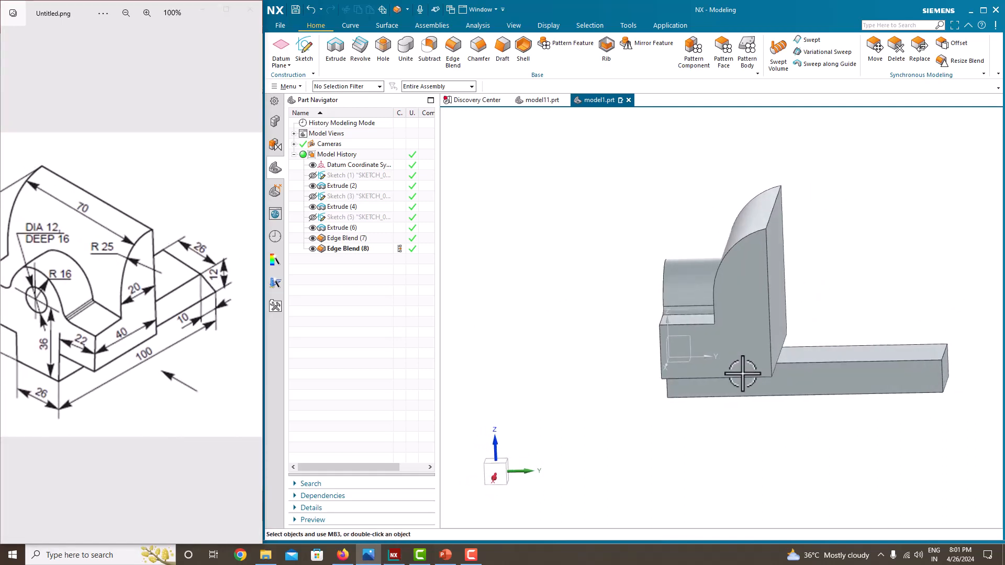
scroll(653, 372, up, 2)
scroll(653, 373, down, 3)
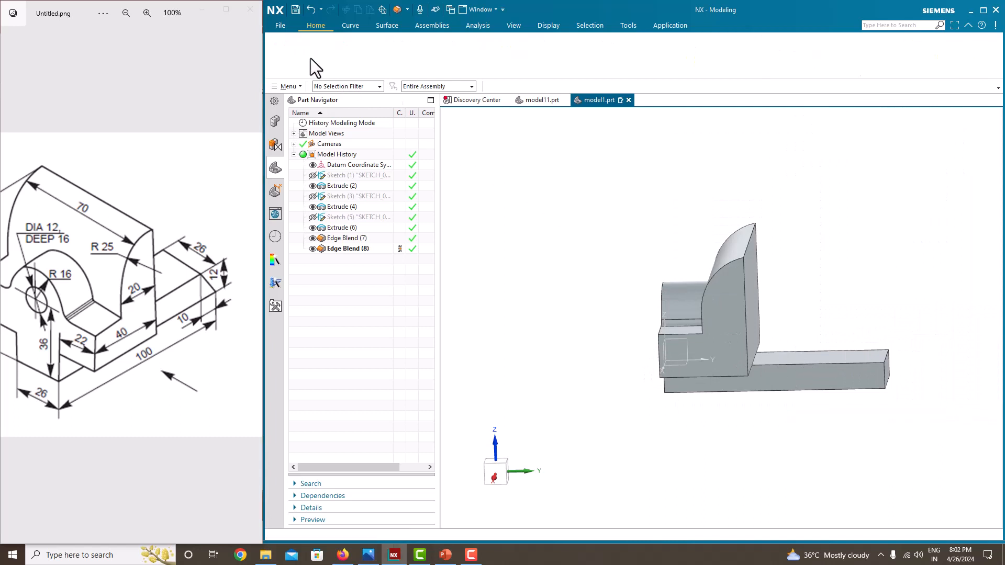
click(310, 59)
click(909, 285)
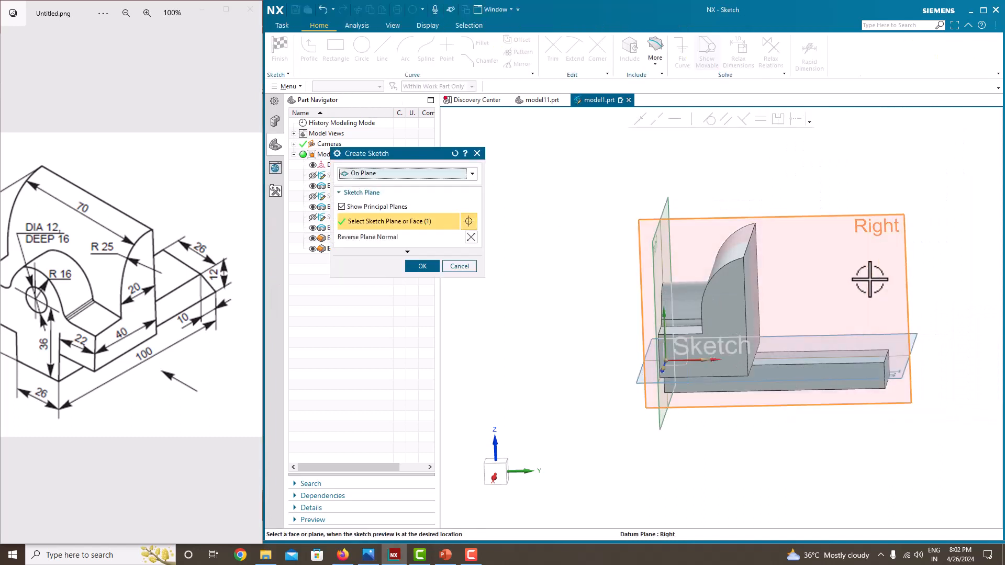
click(423, 267)
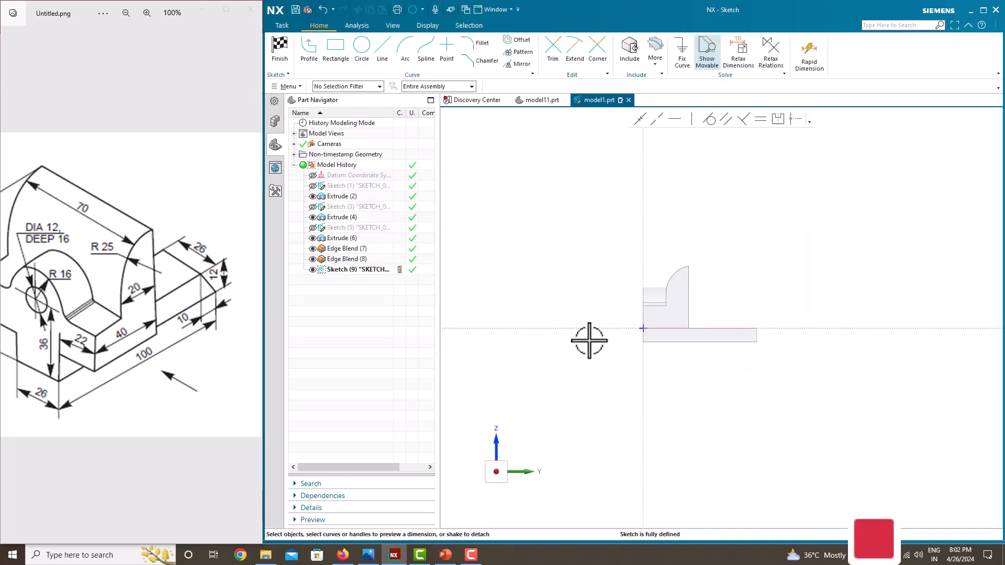
Step: Sketch a closed triangle at the bar's rear upper corner, with its vertical side spanning the full end height and its slope meeting the top edge
scroll(590, 337, up, 5)
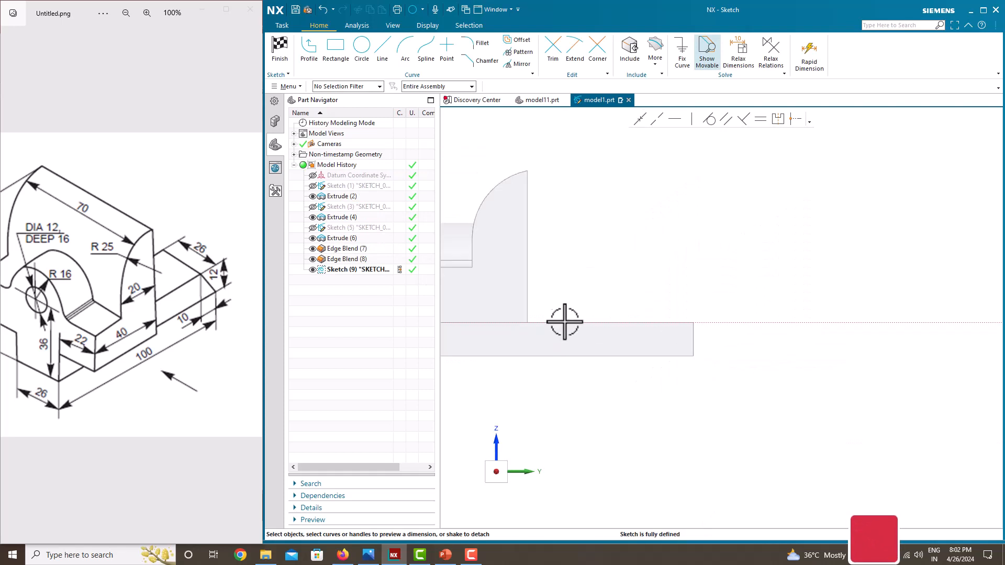
click(306, 58)
click(408, 90)
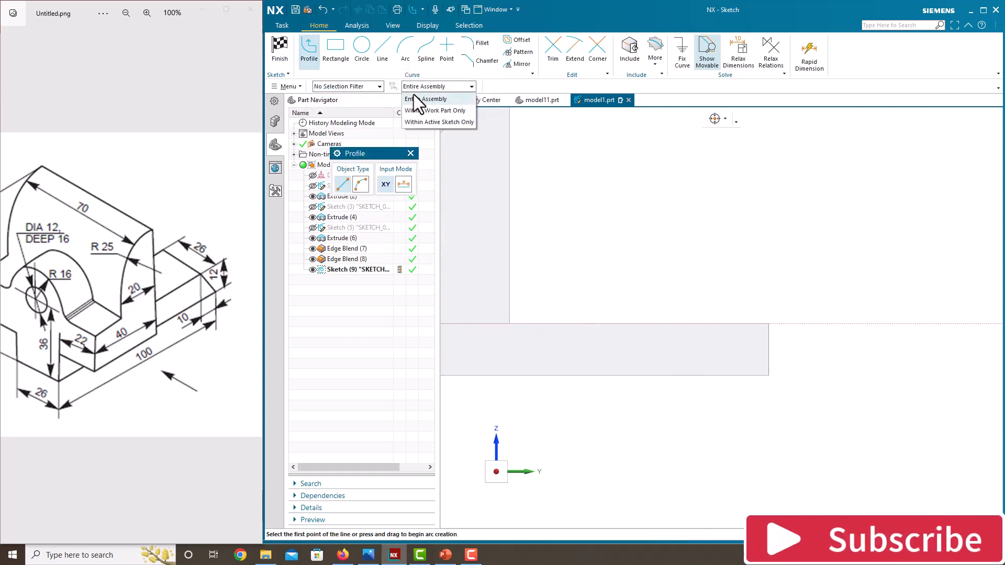
click(413, 98)
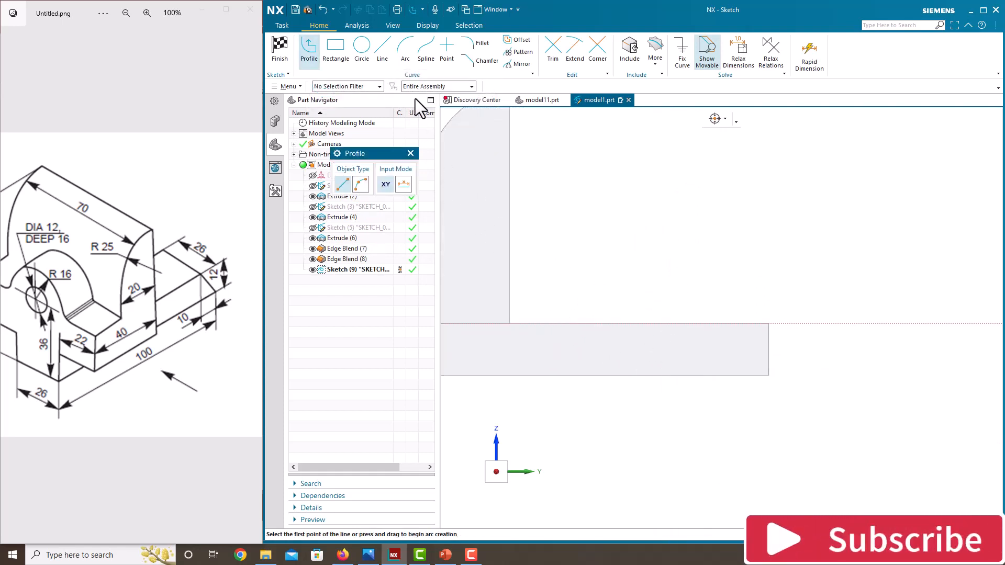
click(769, 324)
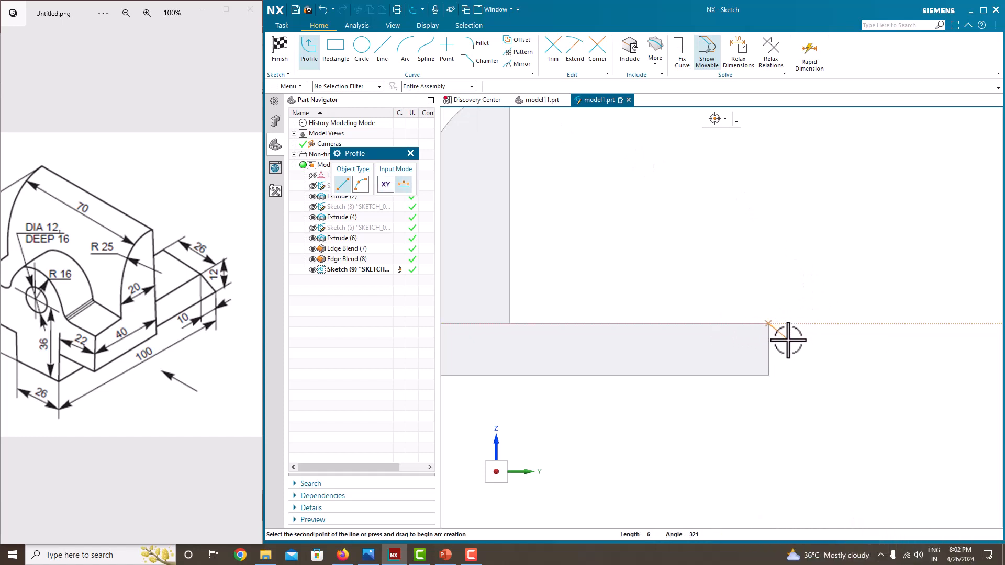
click(769, 375)
click(705, 324)
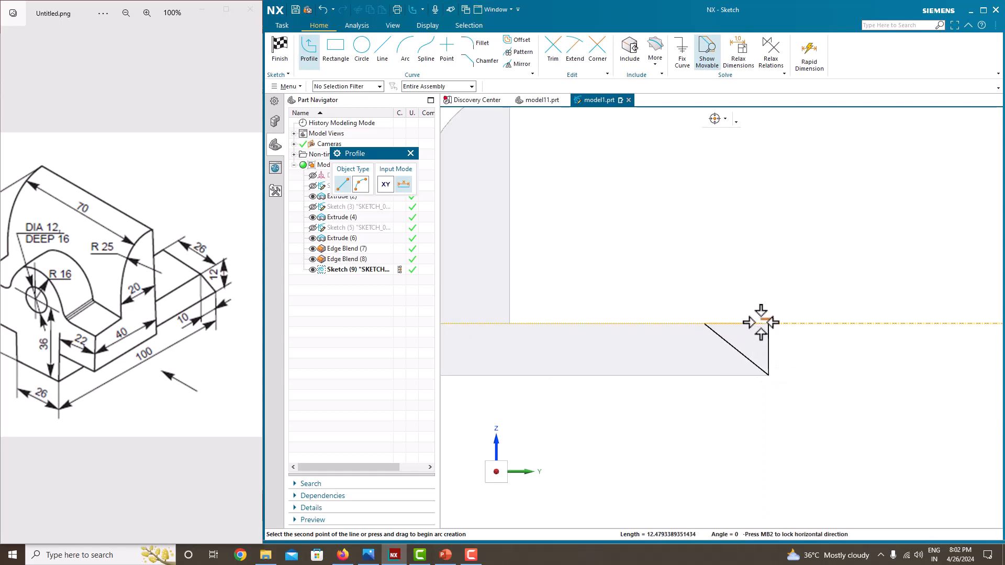
click(769, 324)
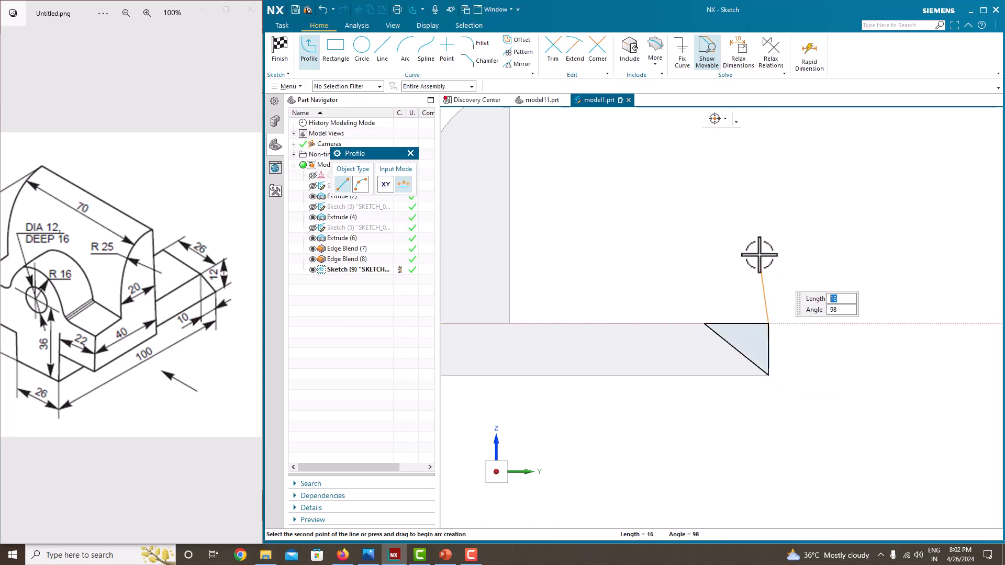
Step: Dimension the triangle's horizontal top side to 10 mm
key(Escape)
key(Escape)
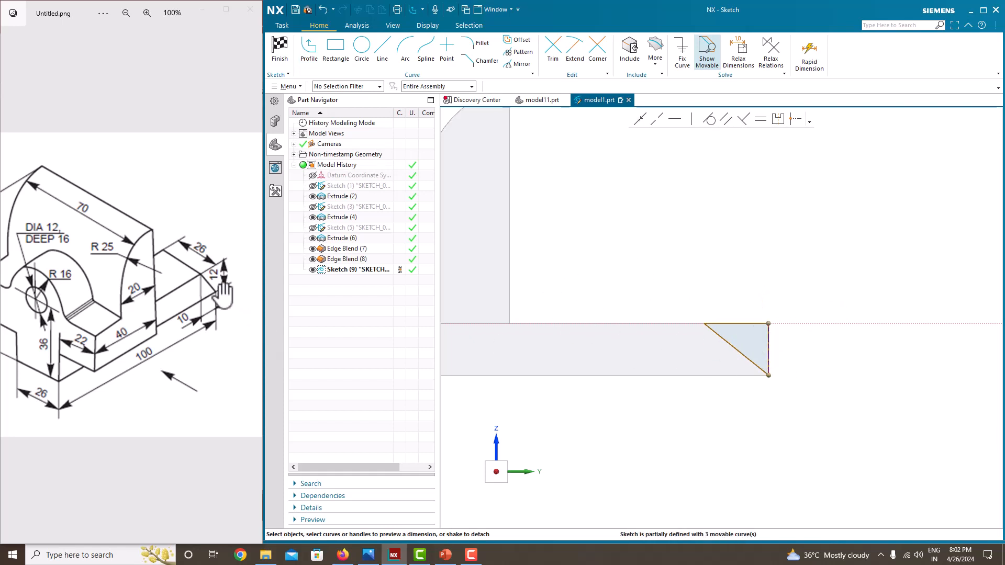
click(726, 325)
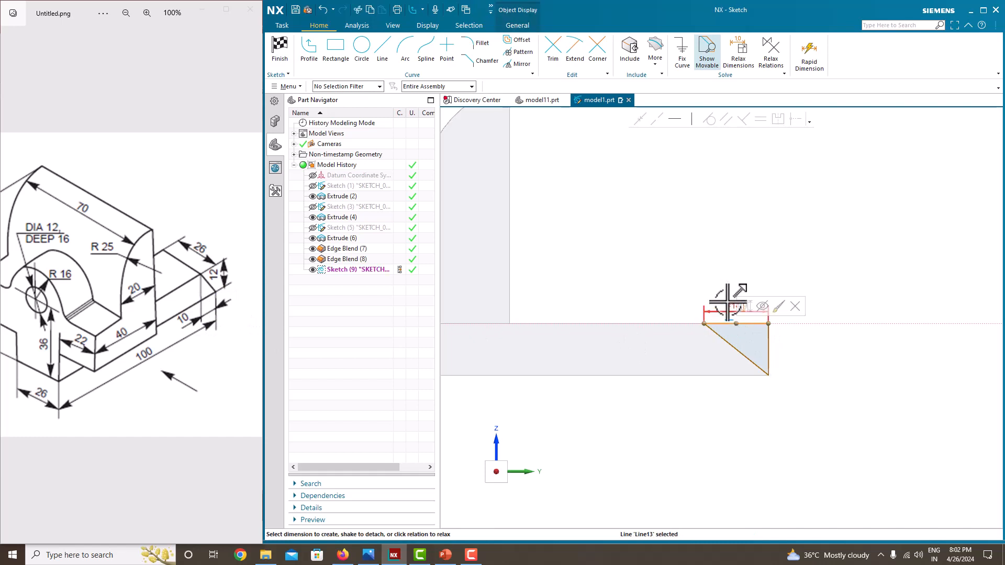
click(734, 306)
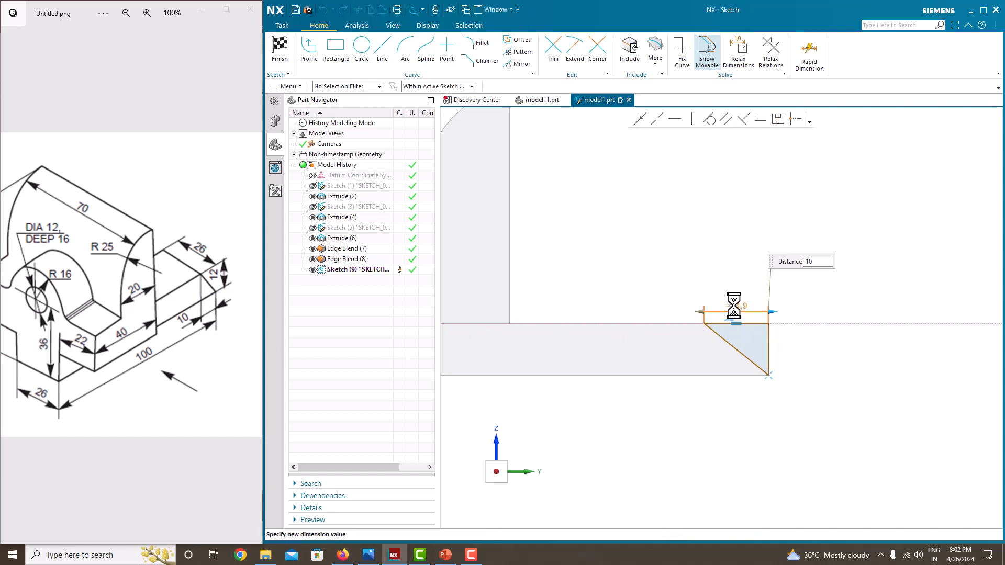
key(Return)
click(777, 309)
Step: Make the triangle's upper outer corner coincident with the upper corner of the bar's end and finish the sketch
scroll(753, 329, down, 5)
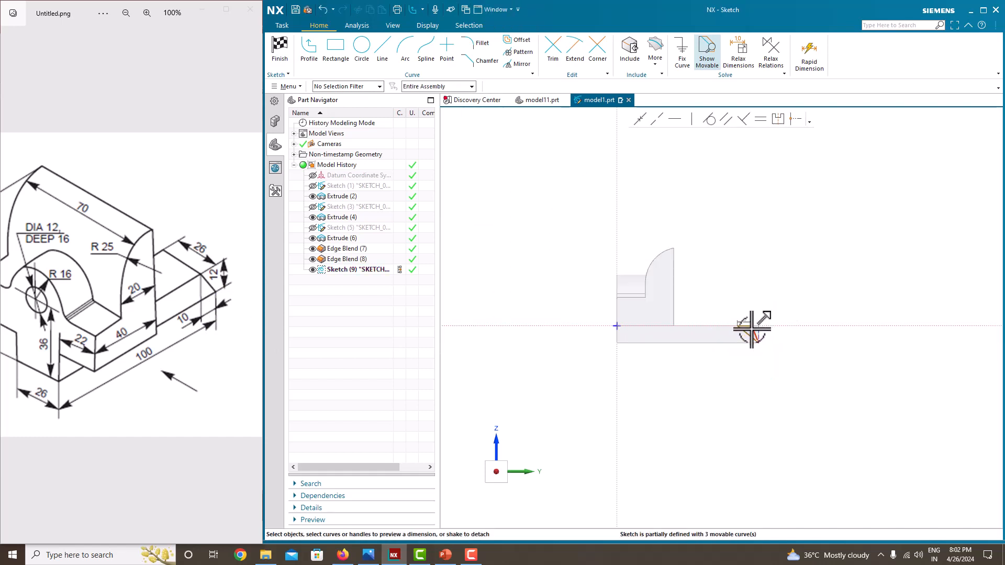
scroll(753, 328, up, 8)
scroll(781, 325, up, 5)
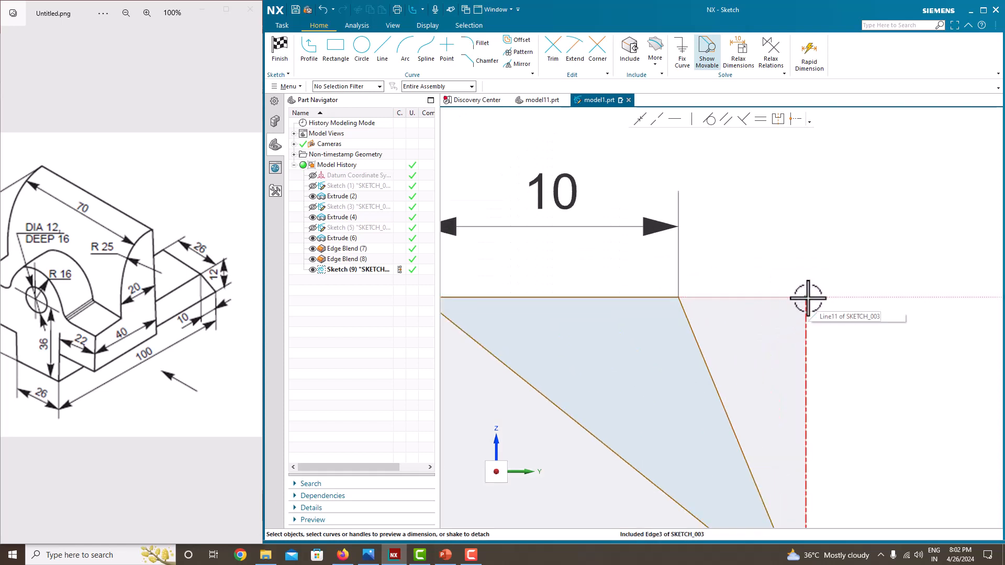
click(806, 297)
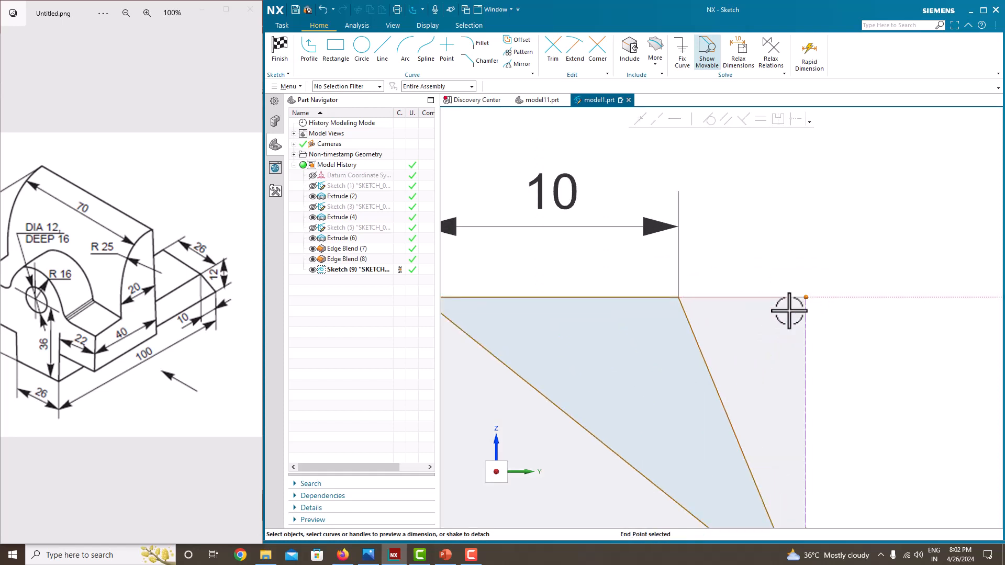
click(678, 296)
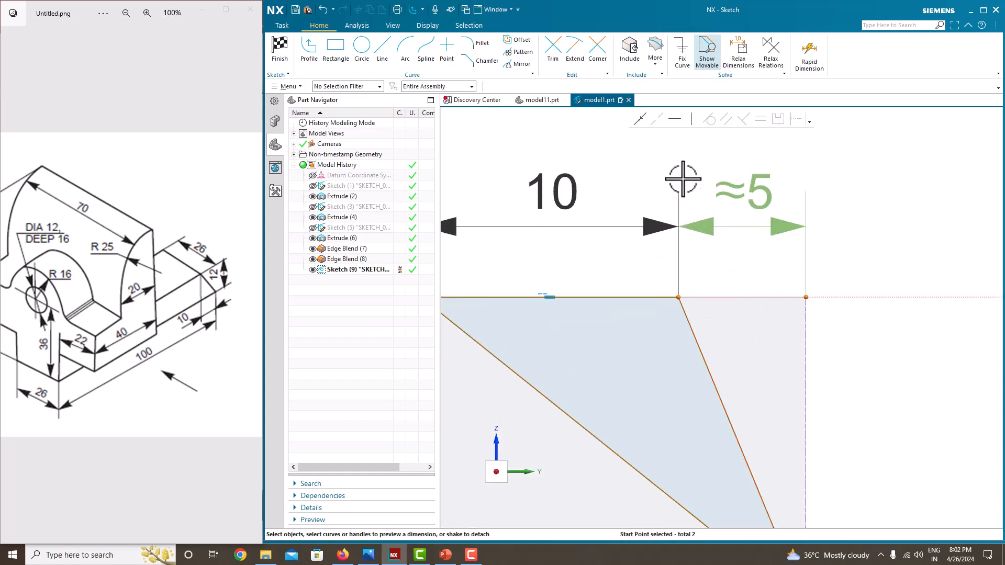
click(640, 120)
scroll(658, 198, down, 4)
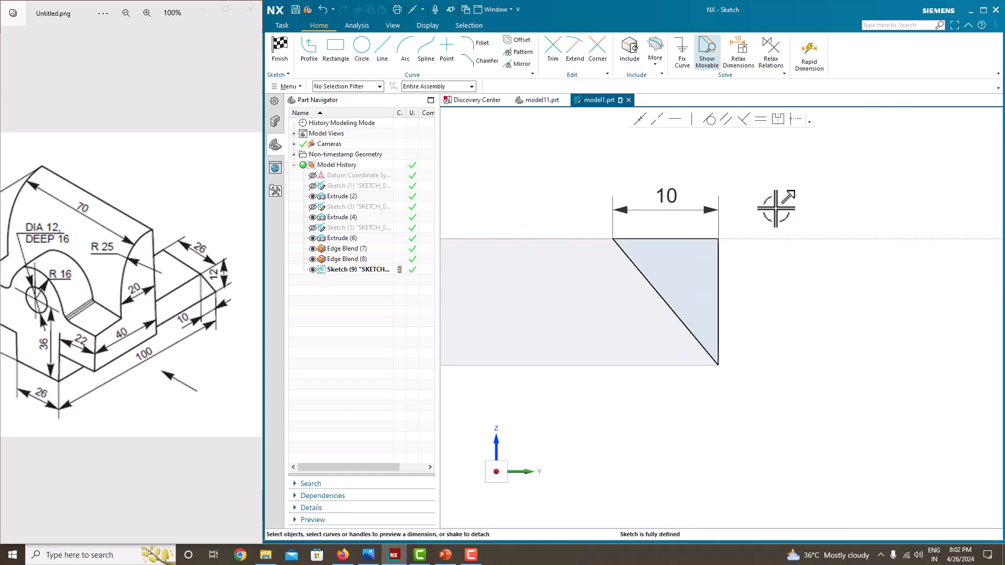
right_click(777, 206)
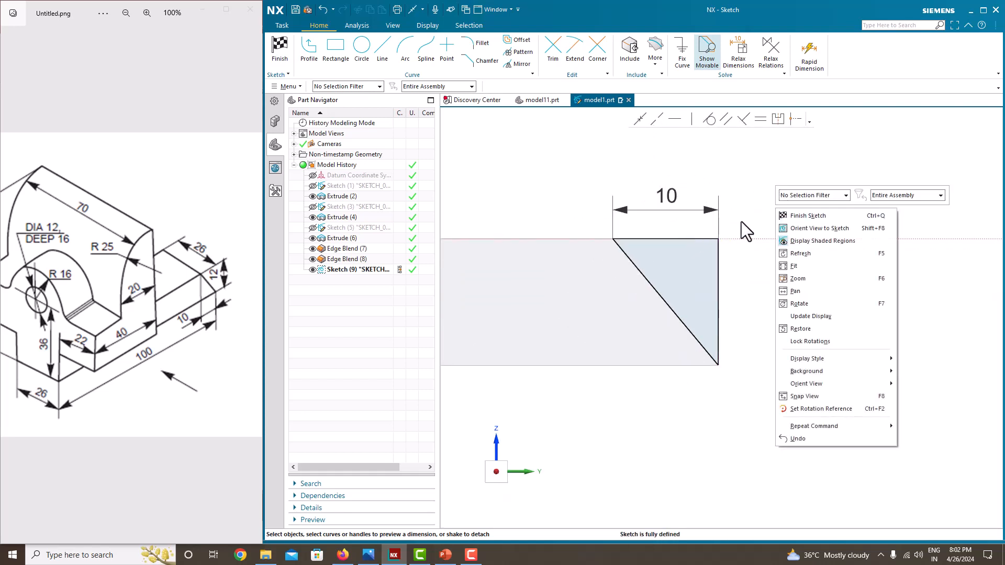
click(785, 218)
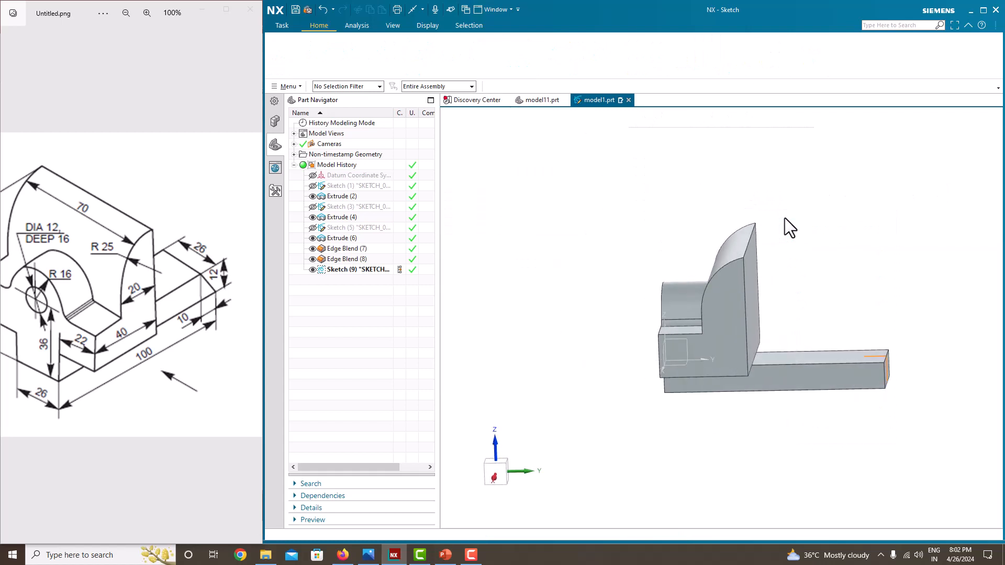
Step: Extrude the triangle with both start and end limits Until Next and Subtract it to cut the bar's sloped end
click(338, 48)
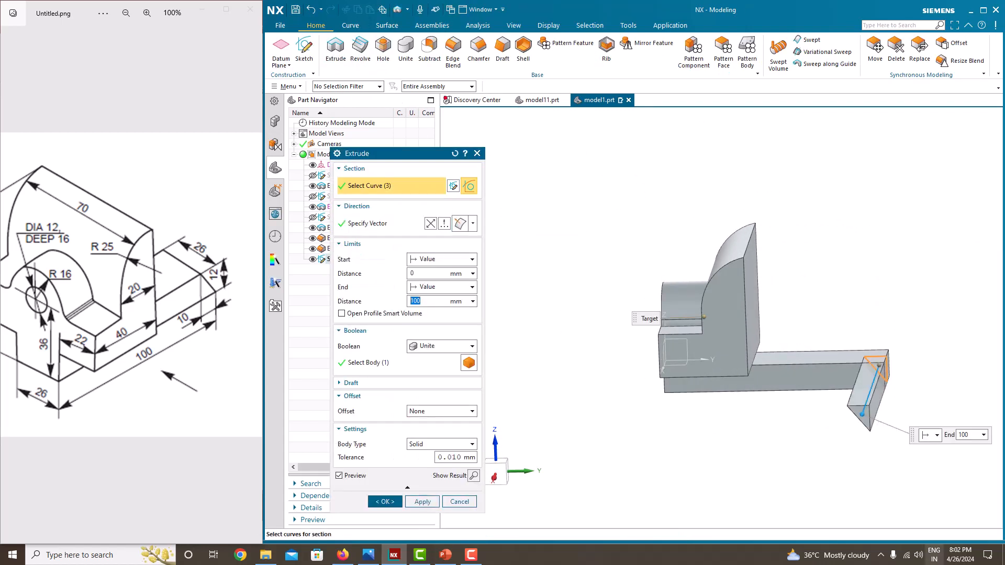
click(428, 287)
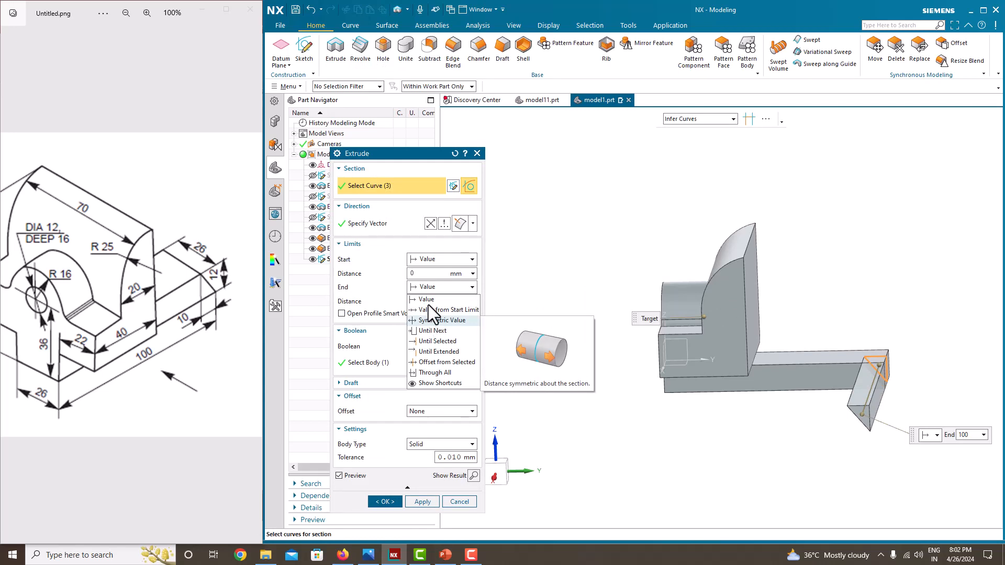
click(429, 262)
click(429, 262)
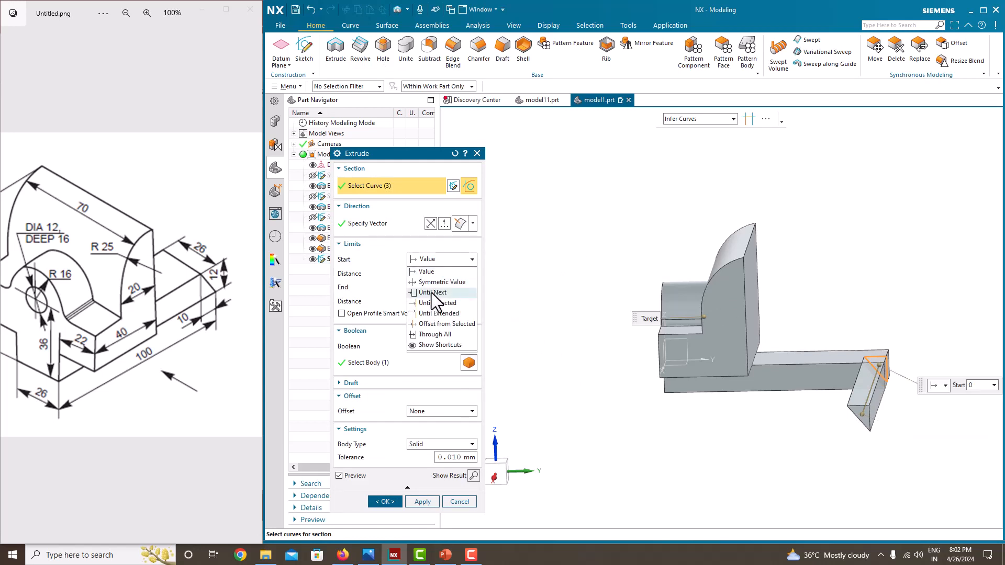
click(432, 292)
click(432, 273)
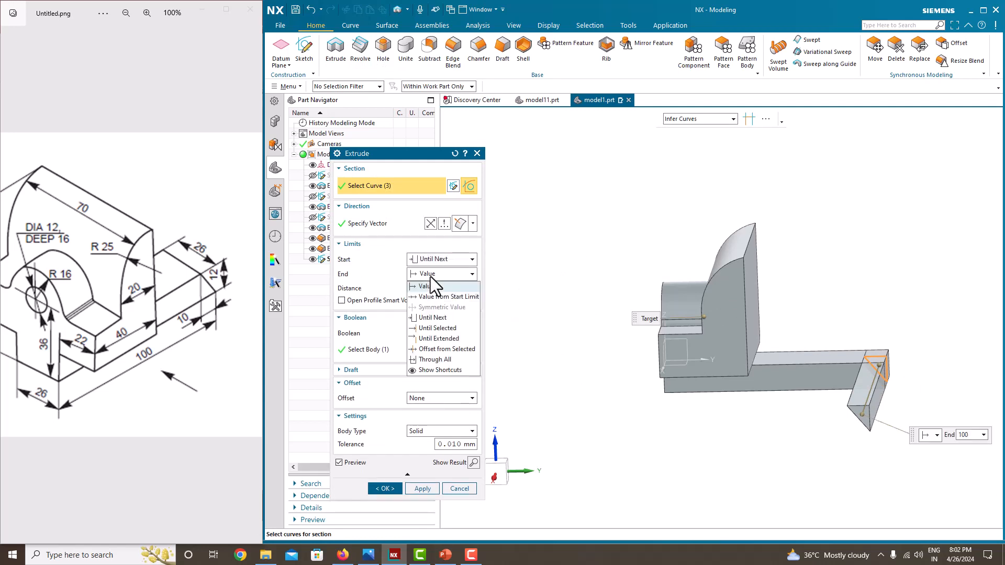
click(432, 316)
click(440, 320)
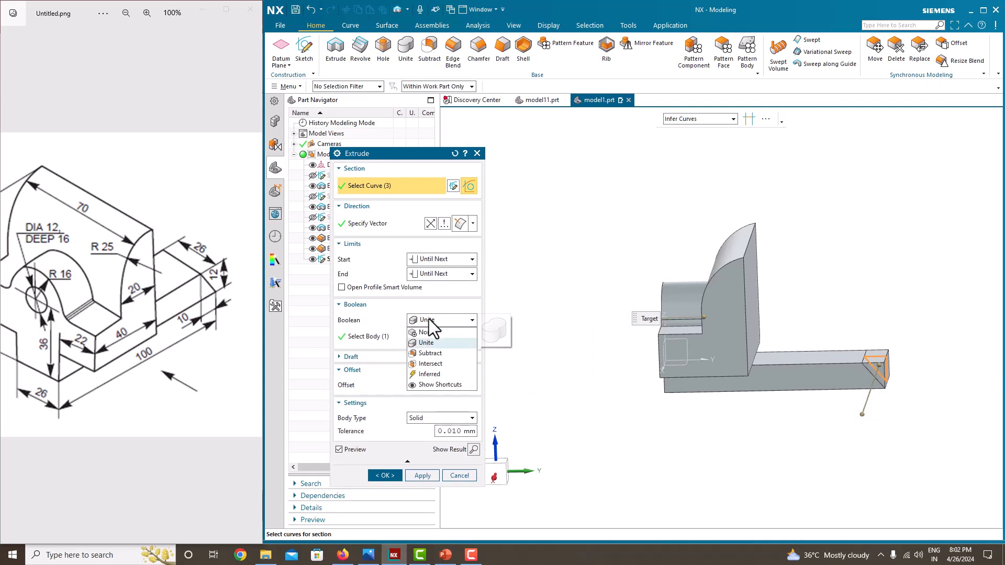
click(430, 354)
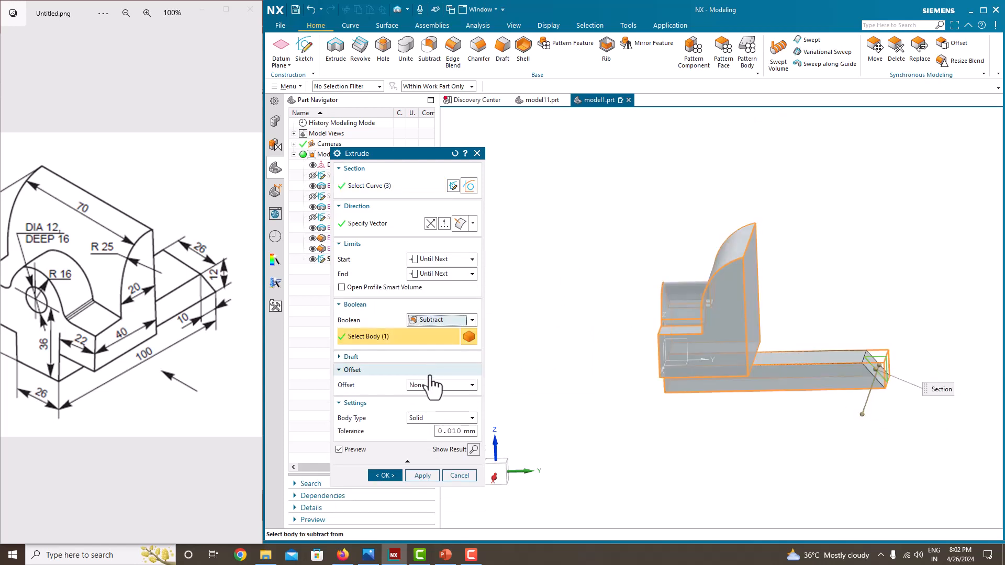
click(400, 475)
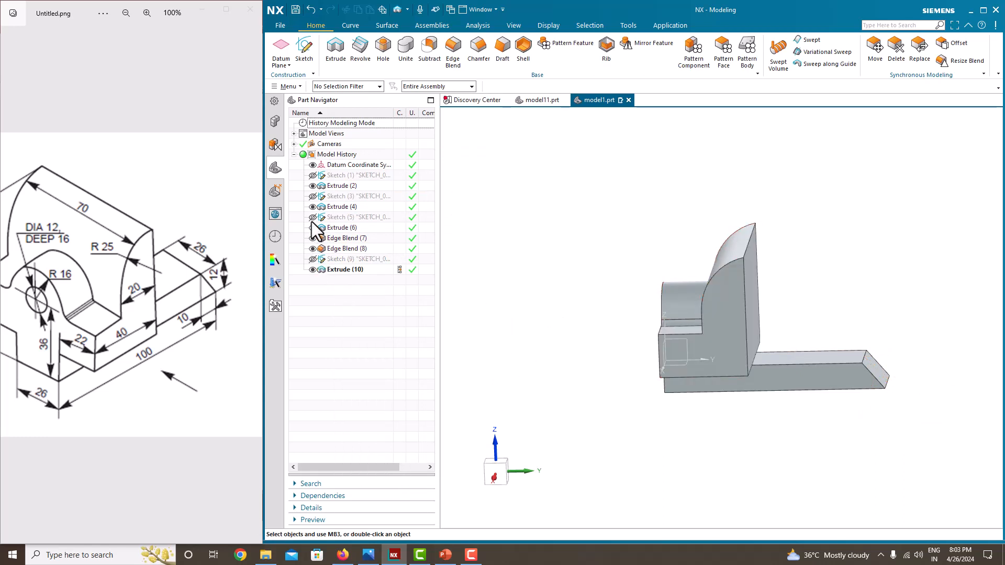
Step: Create a simple 12 mm diameter hole, 16 mm deep with a 0° tip angle, at the arc centre of the round boss's front face
middle_drag(571, 295, 679, 288)
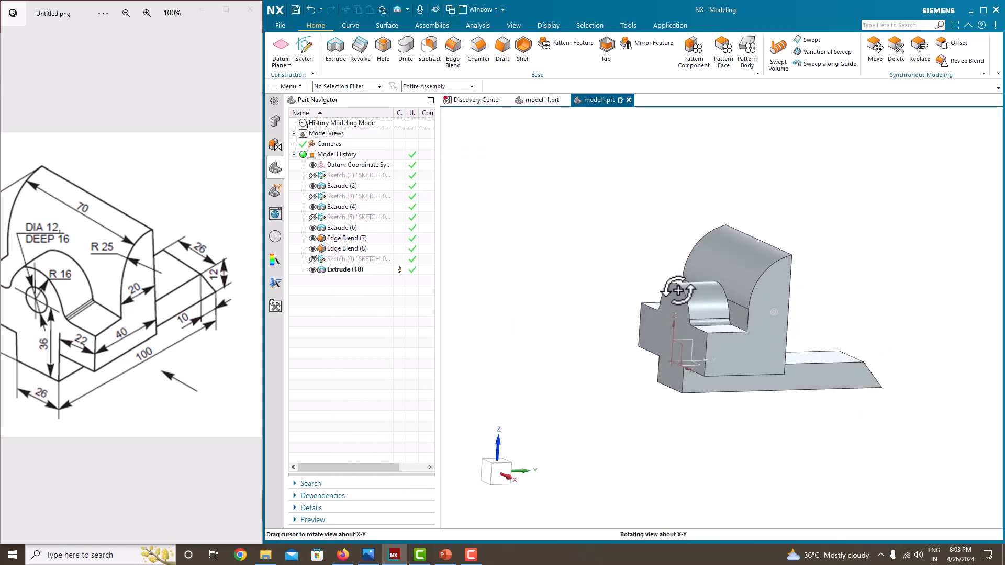
right_click(559, 215)
mouse_move(596, 332)
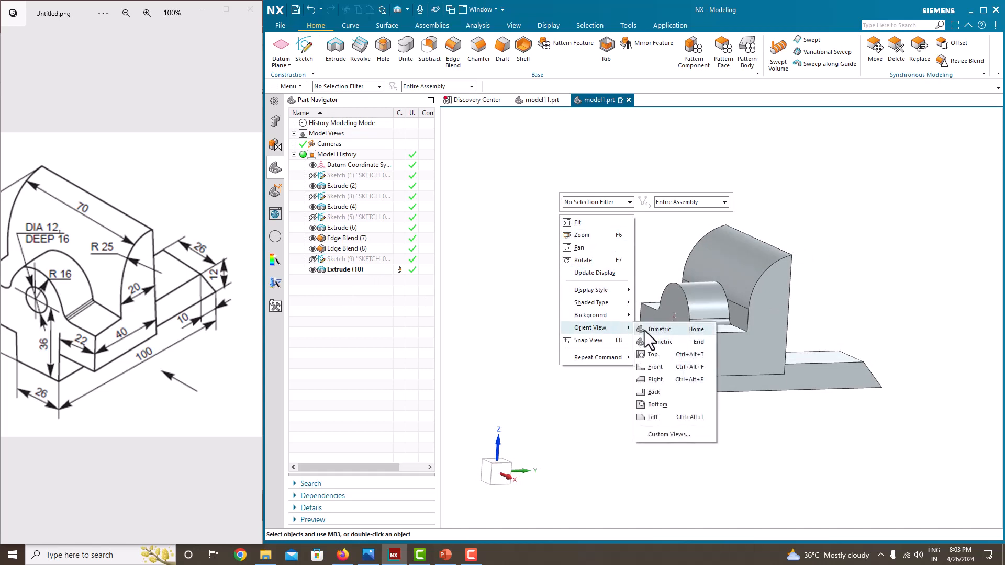
click(665, 344)
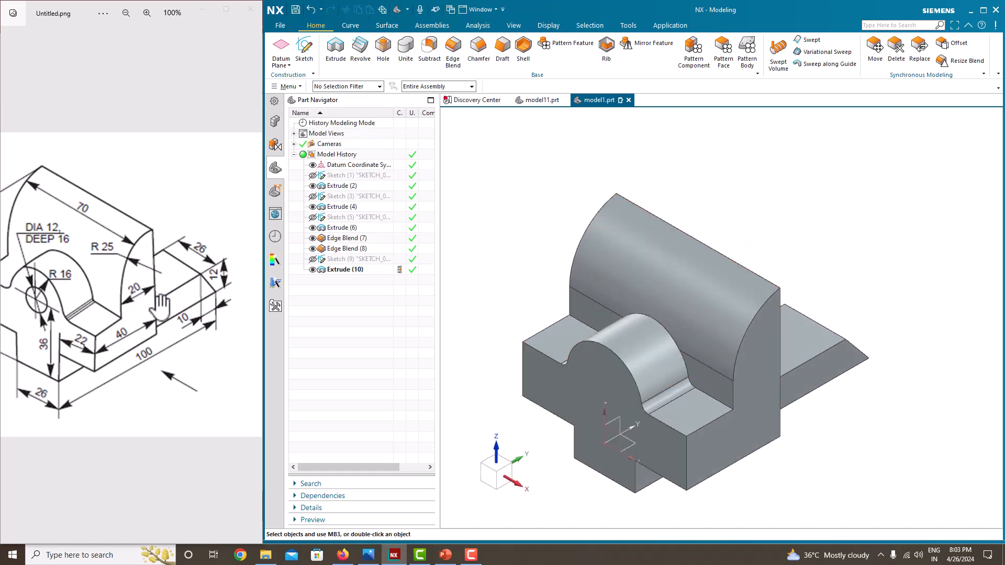
scroll(126, 371, down, 2)
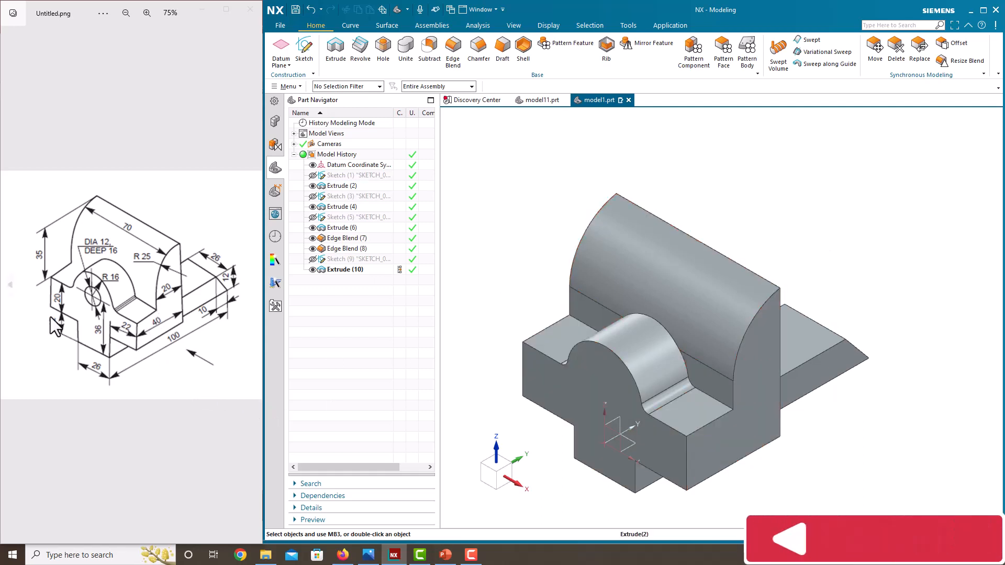
scroll(93, 304, up, 2)
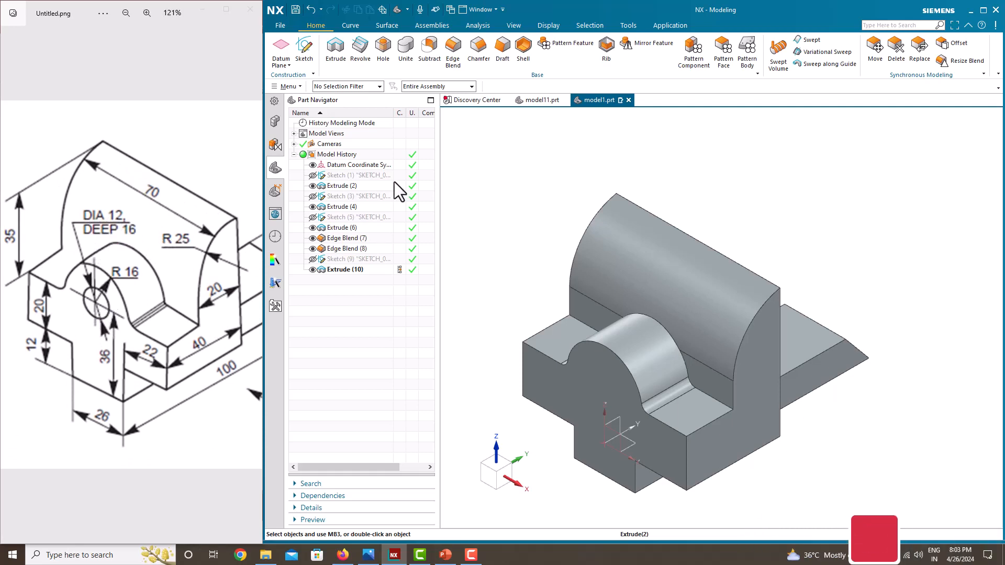
click(379, 48)
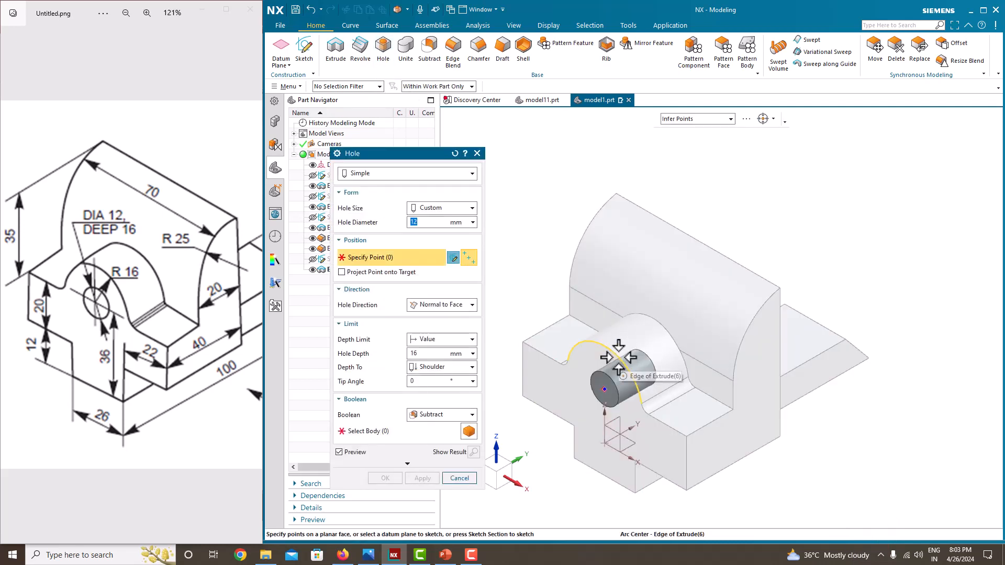
click(618, 358)
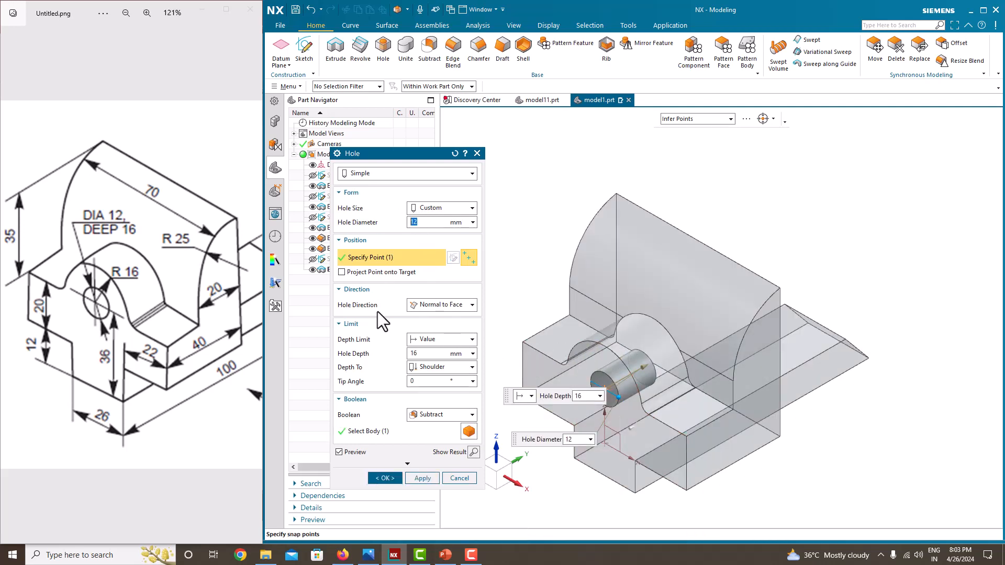
click(418, 354)
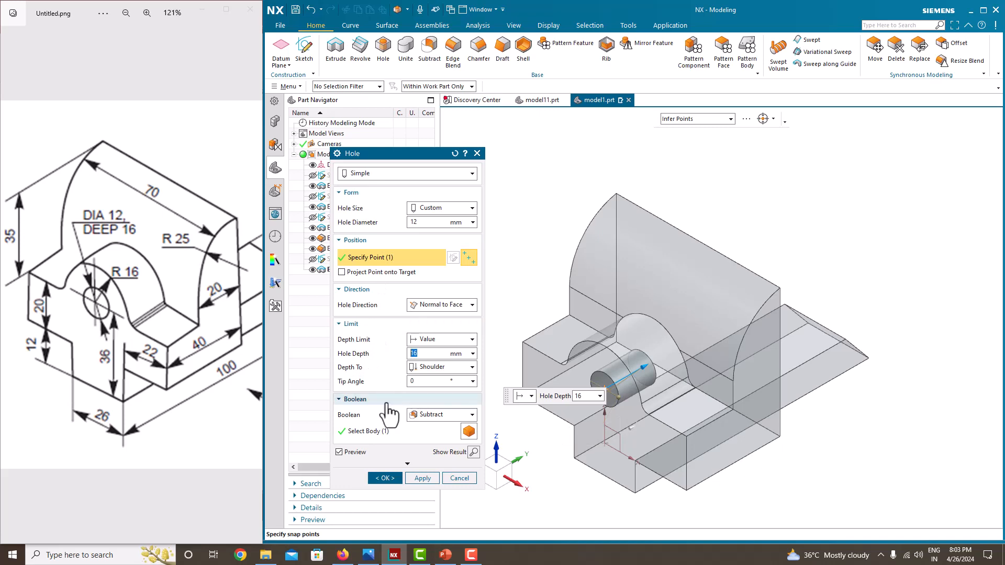
click(385, 478)
Step: Inspect the model with the boss hole from another angle and return it to the isometric view
middle_drag(644, 294, 571, 316)
scroll(587, 292, down, 4)
scroll(524, 293, up, 2)
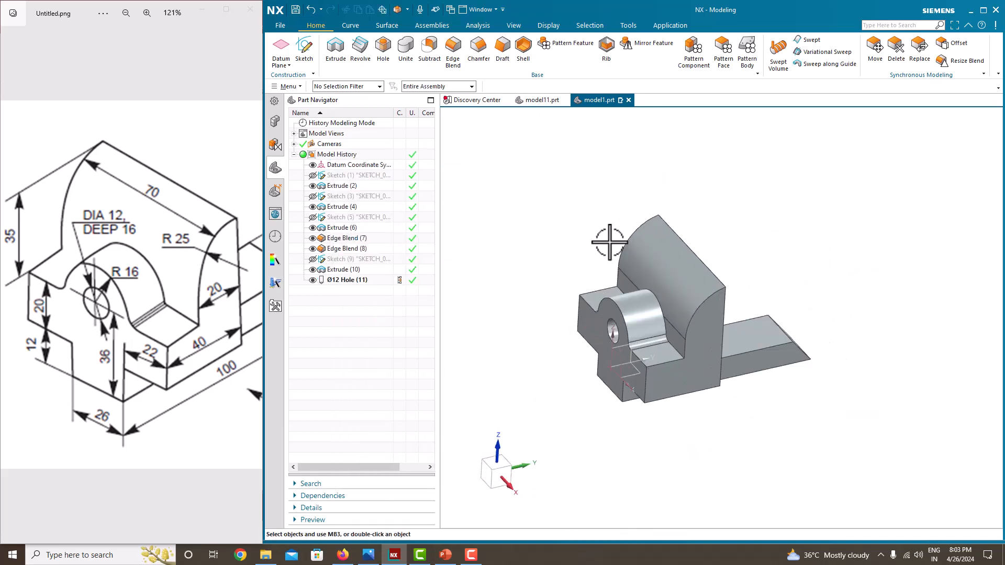
right_click(571, 188)
mouse_move(602, 302)
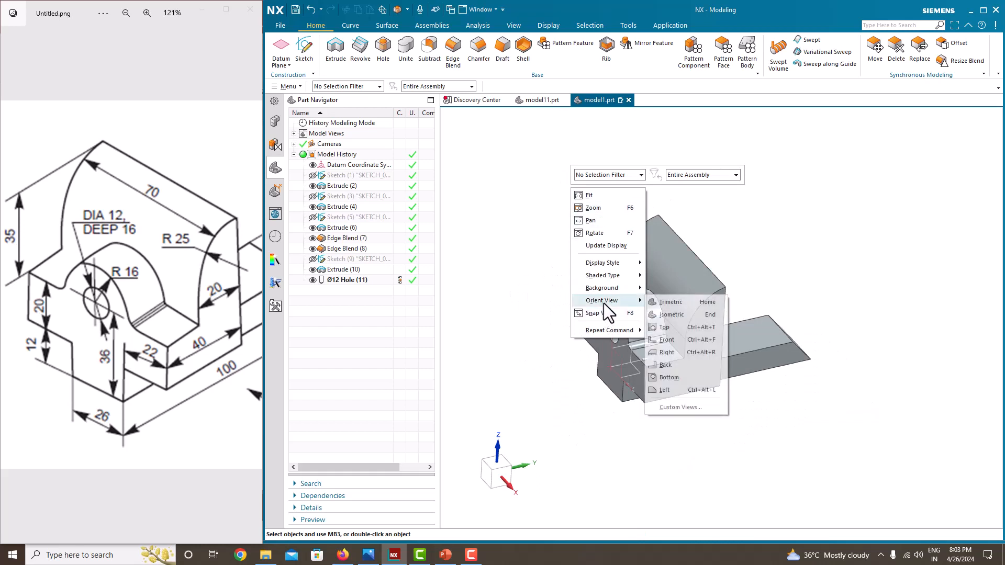
click(672, 315)
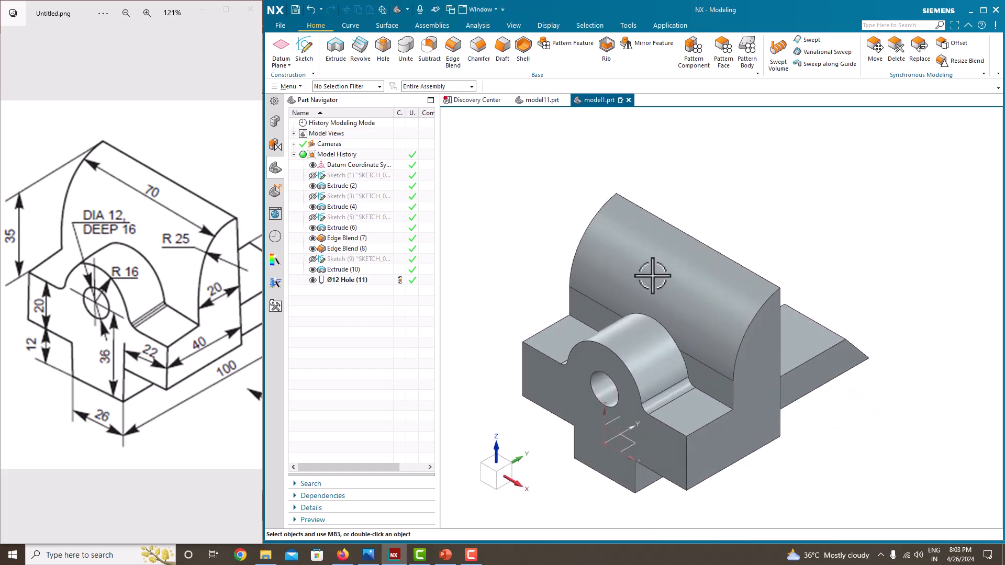